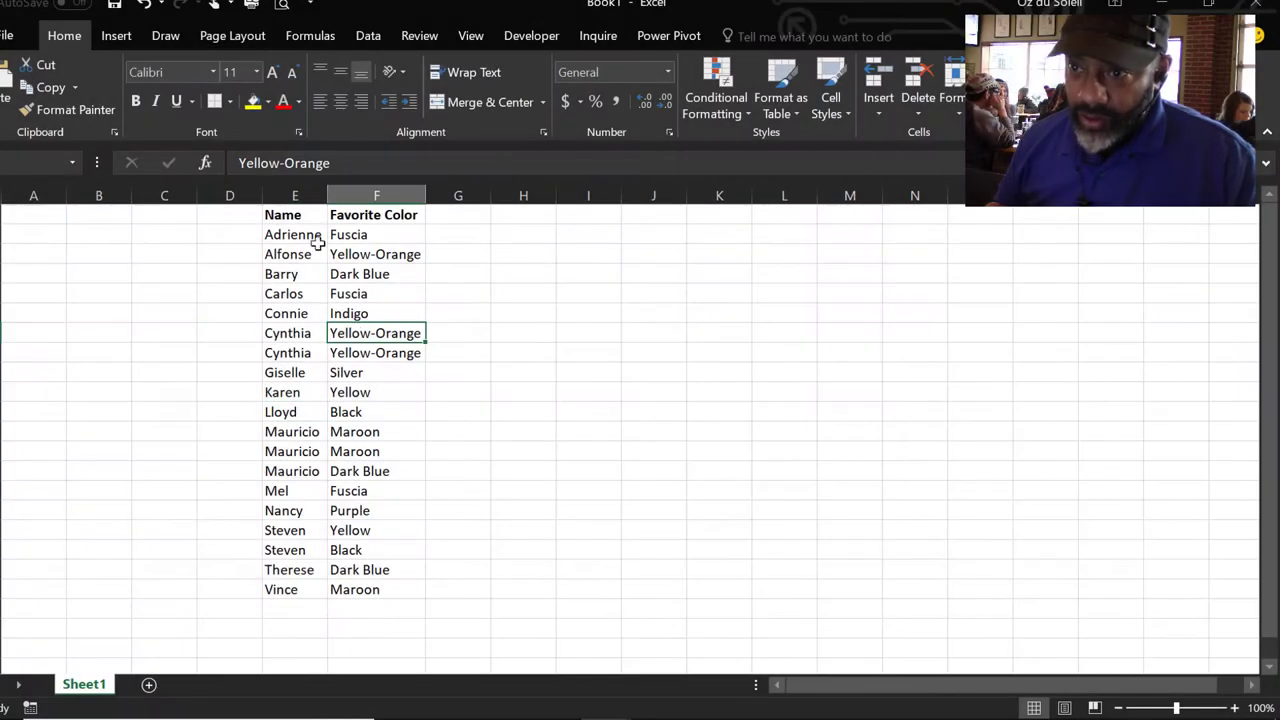
- Load the name list into Power Query from Table/Range, with headers
left_click(360, 36)
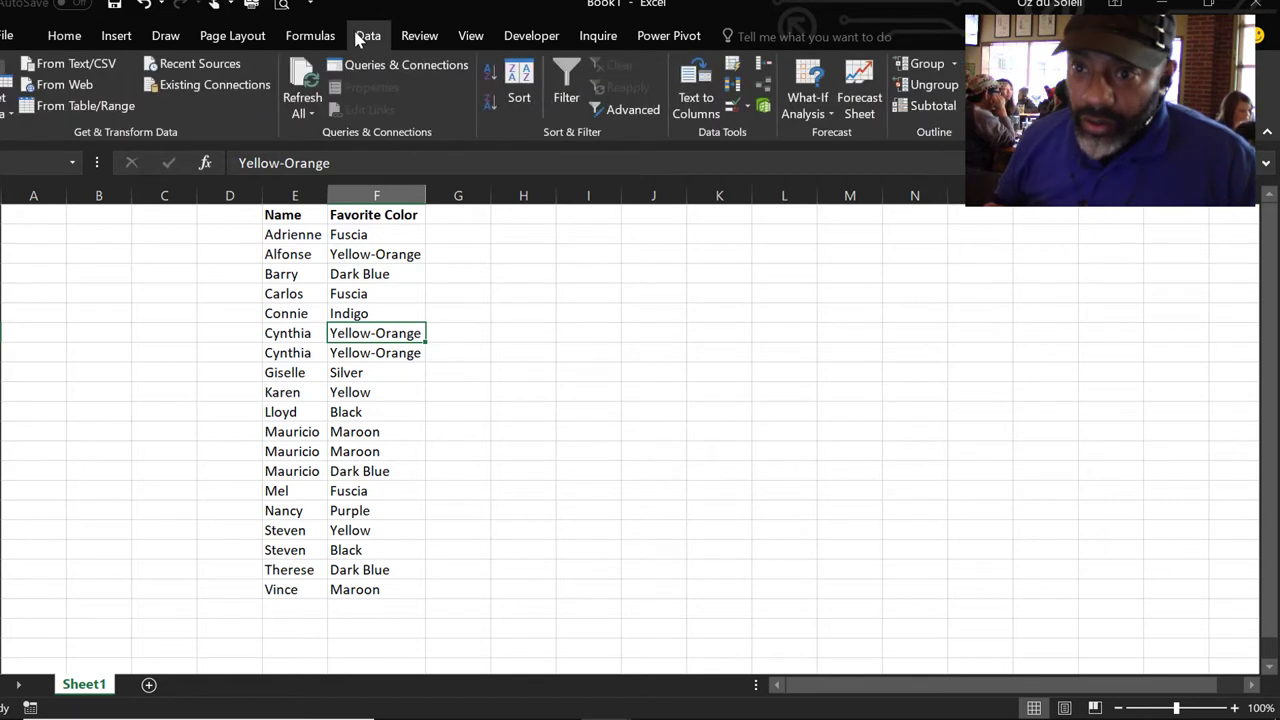
left_click(80, 104)
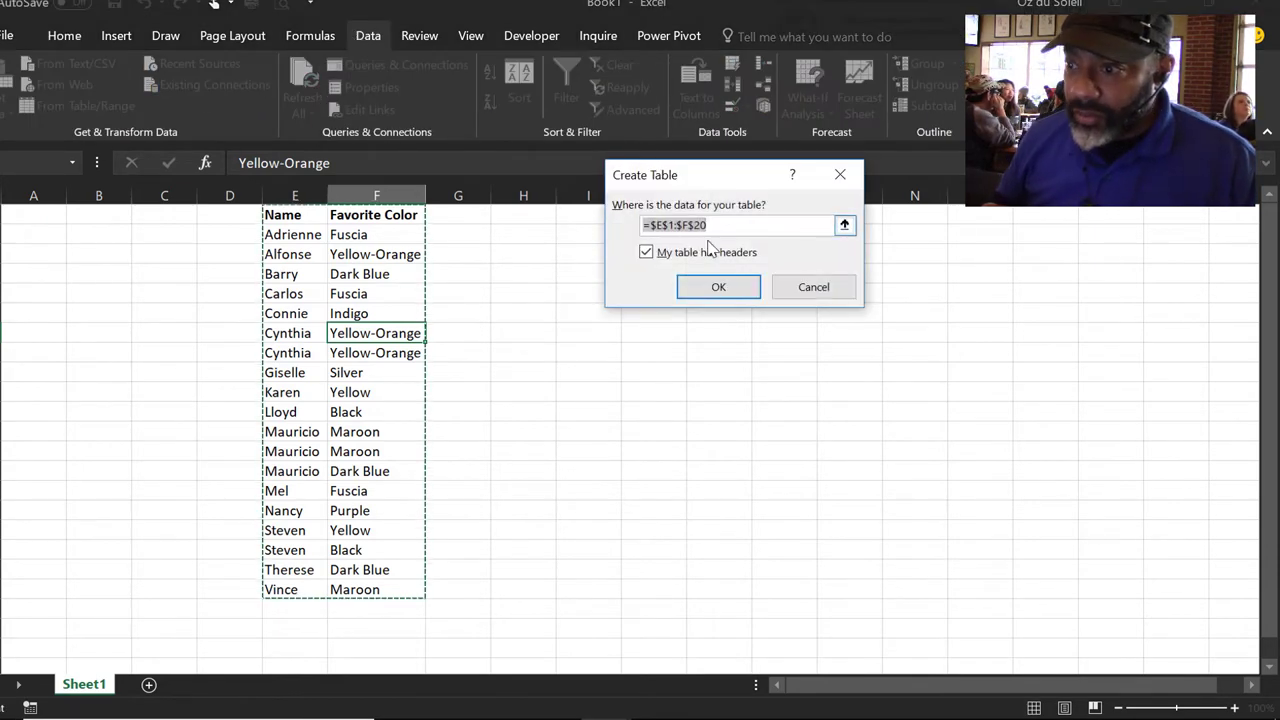
left_click(697, 290)
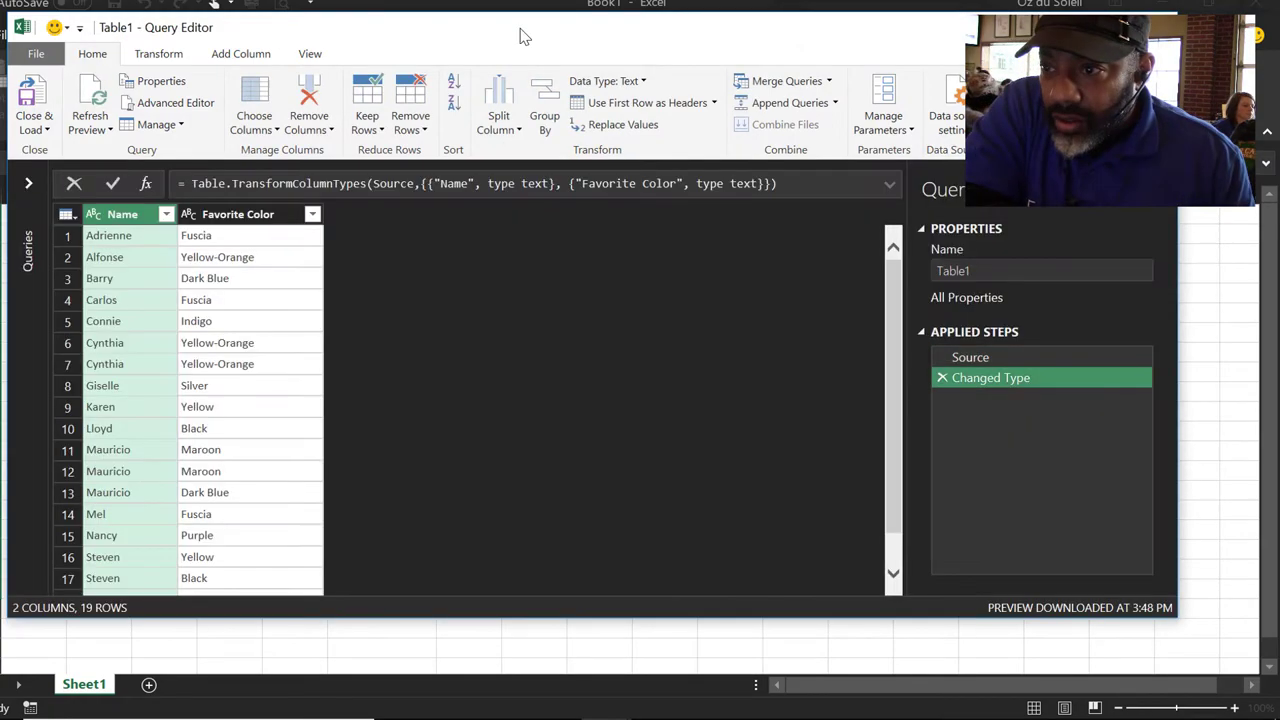
left_click_drag(523, 37, 588, 35)
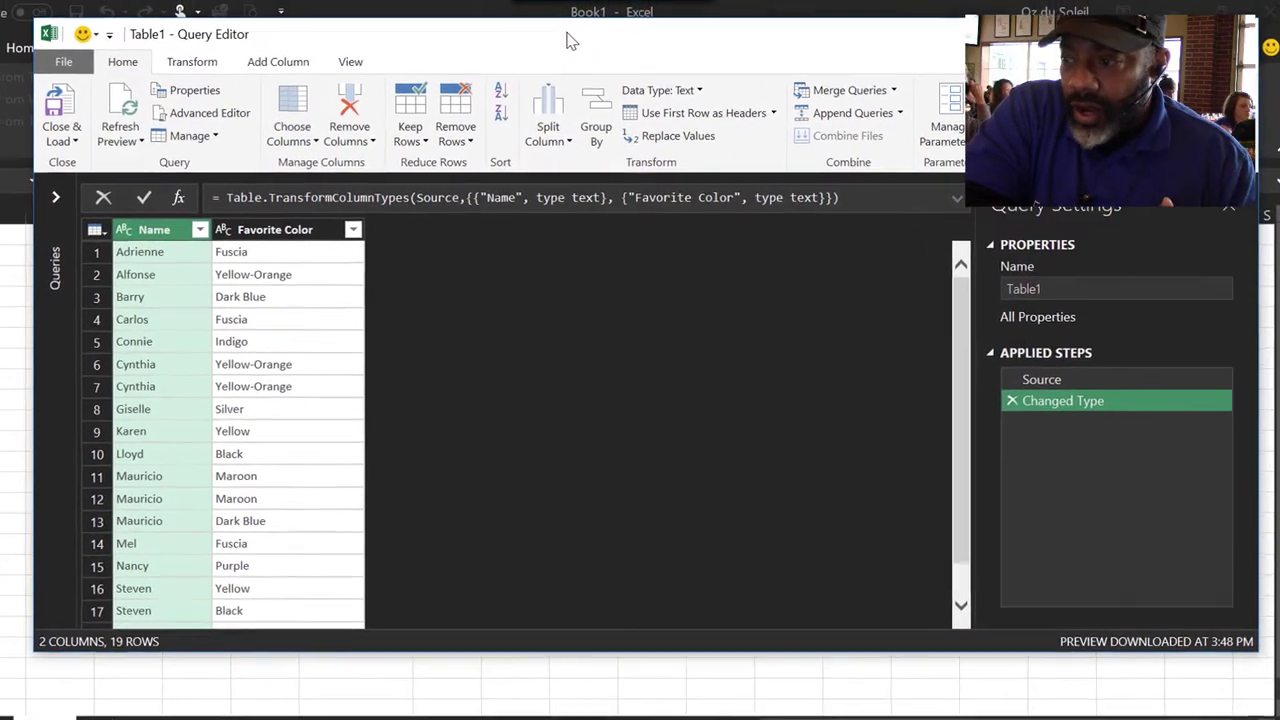
- Create a Table1 (2) query that references Table1
left_click(38, 208)
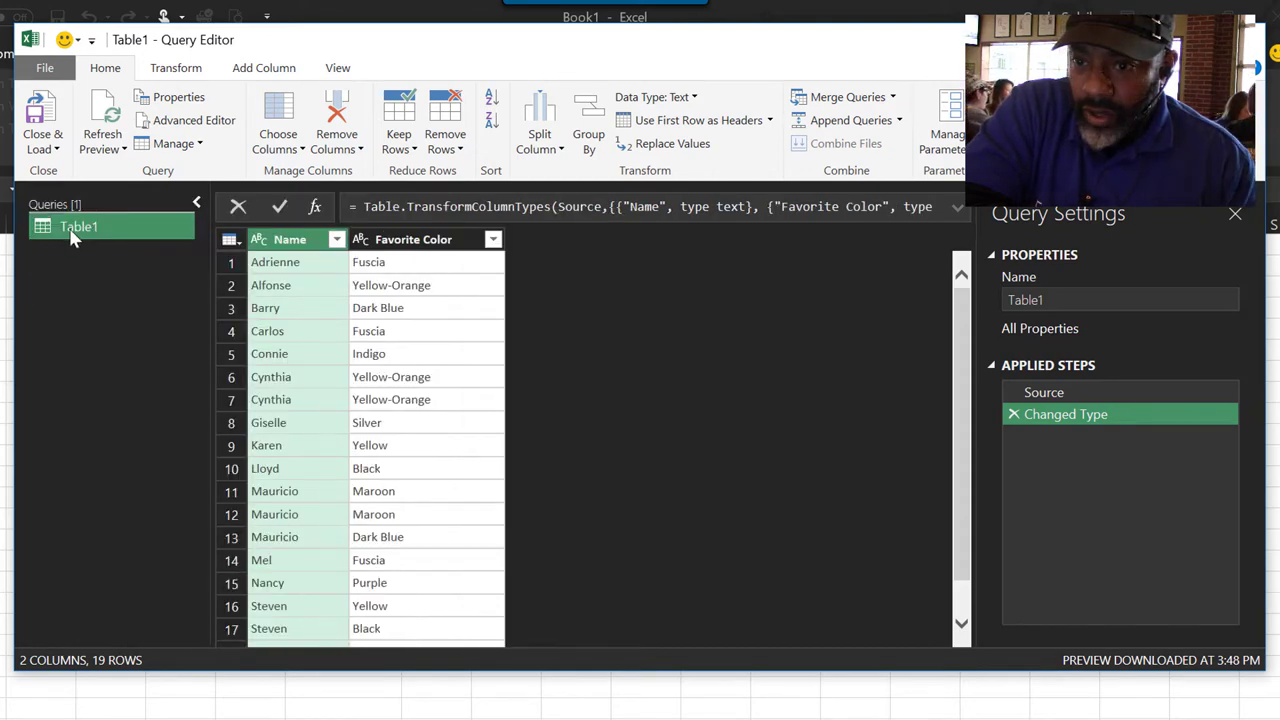
right_click(70, 231)
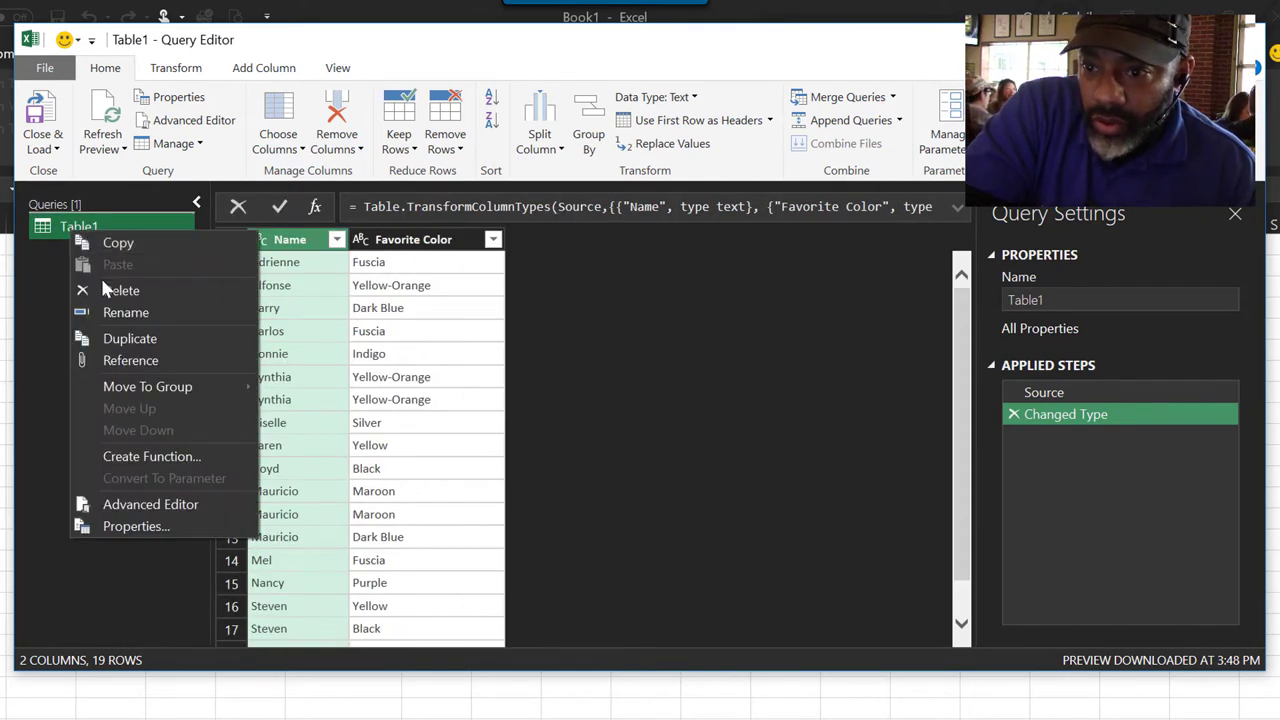
left_click(110, 360)
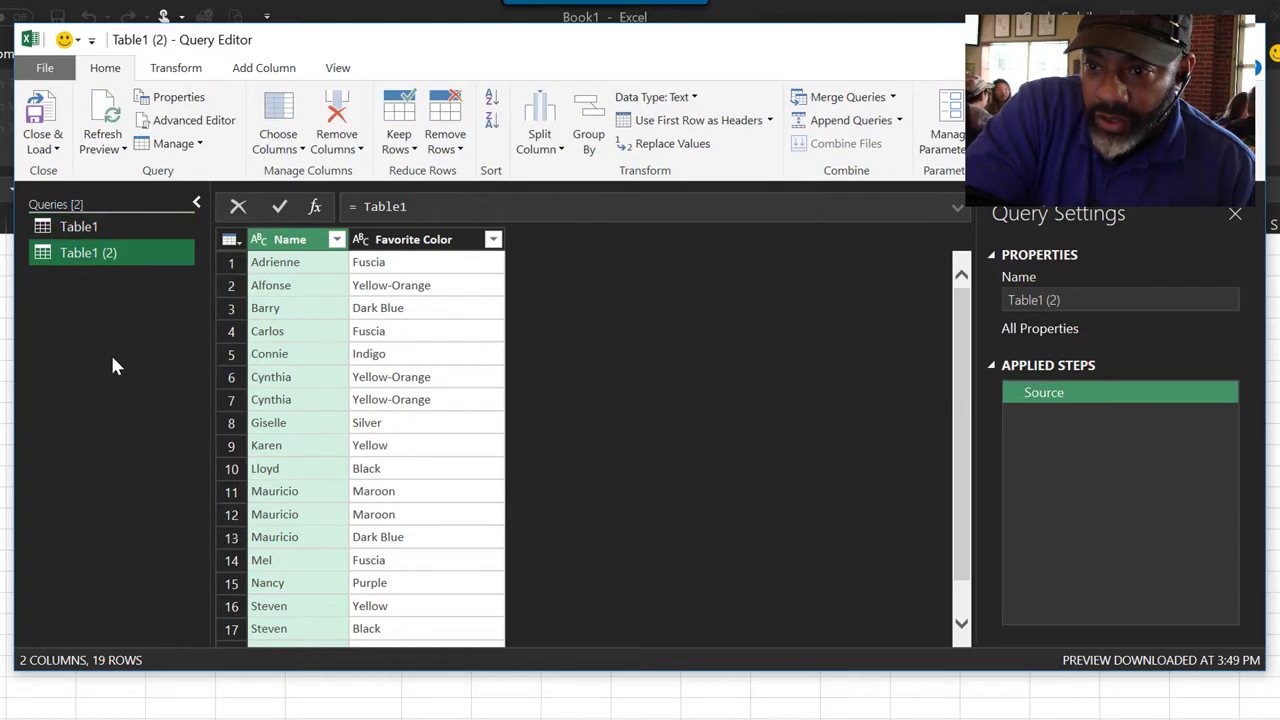
- Rename the Table1 query to Raw
left_click(97, 224)
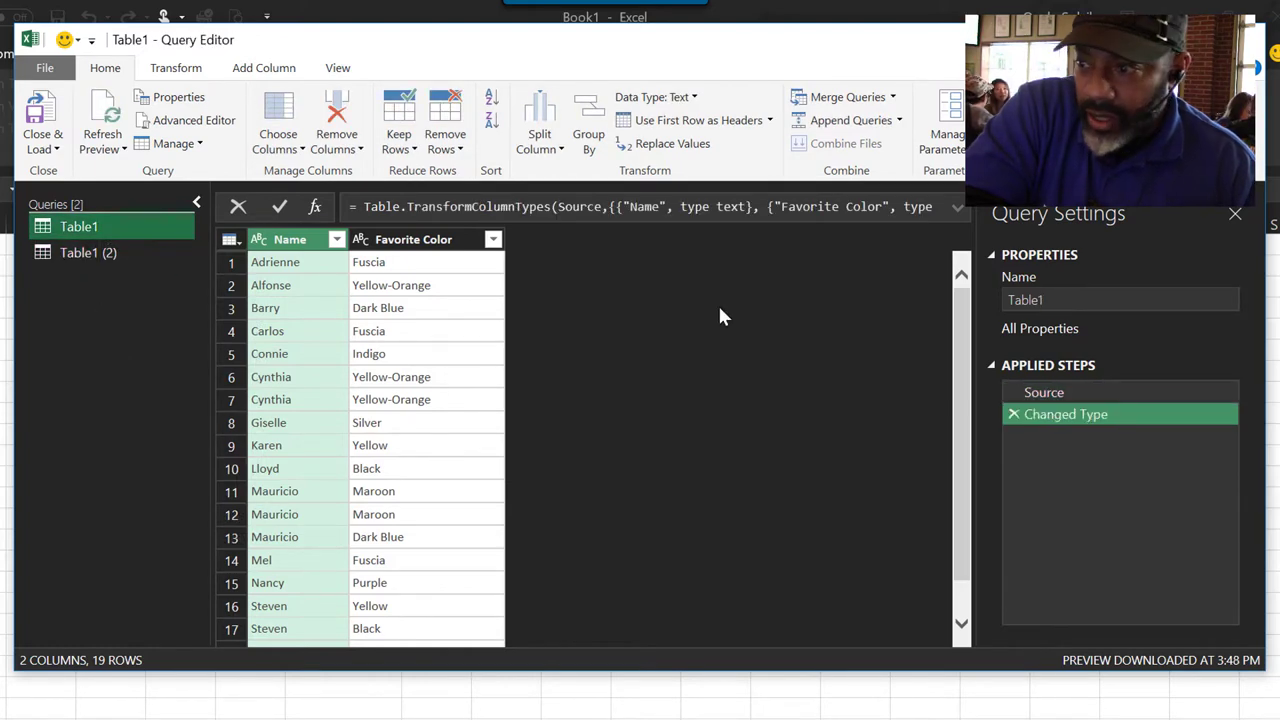
left_click(1022, 300)
double_click(1022, 300)
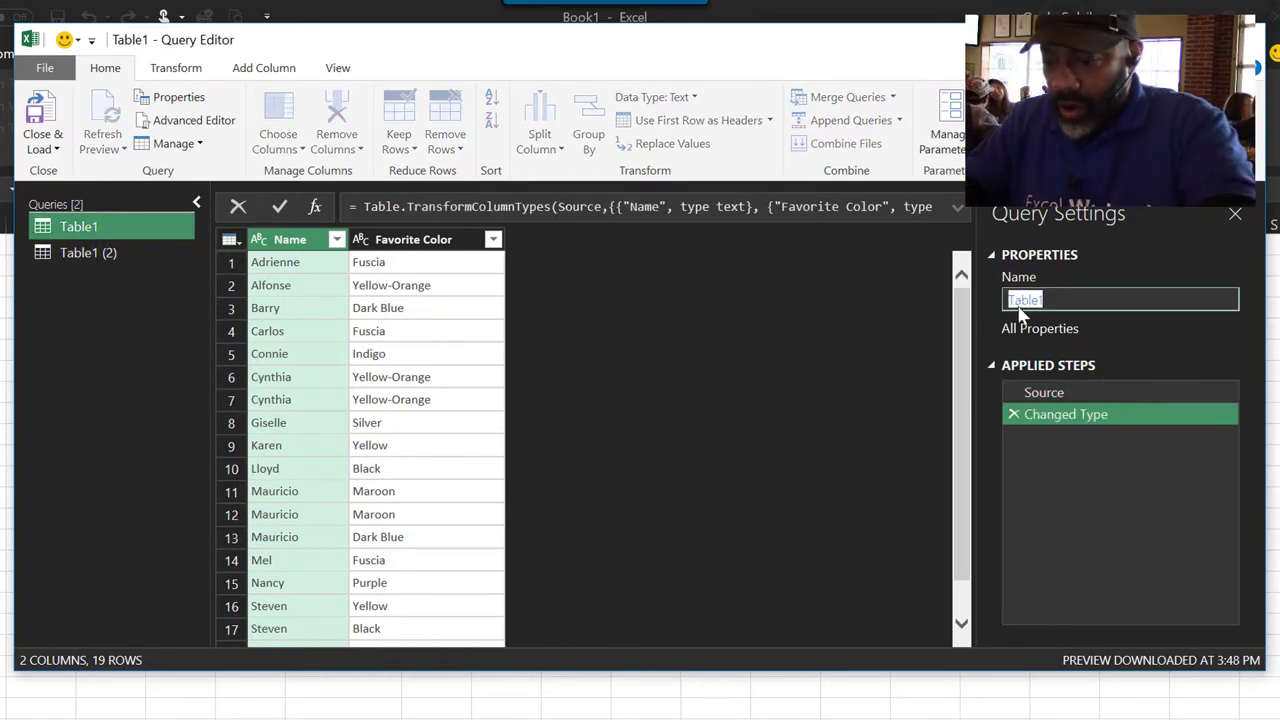
type("Raw")
left_click(82, 258)
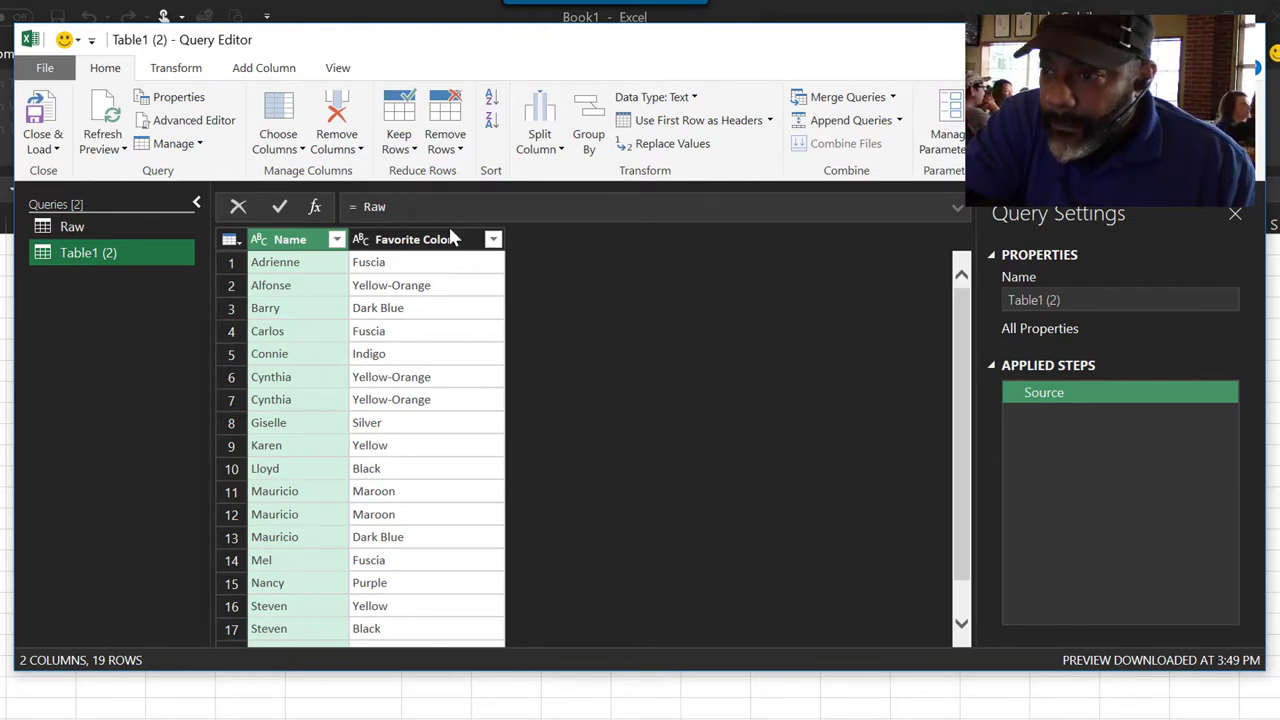
- Group Table1 (2) by Name, adding a Count column that counts rows
left_click(598, 119)
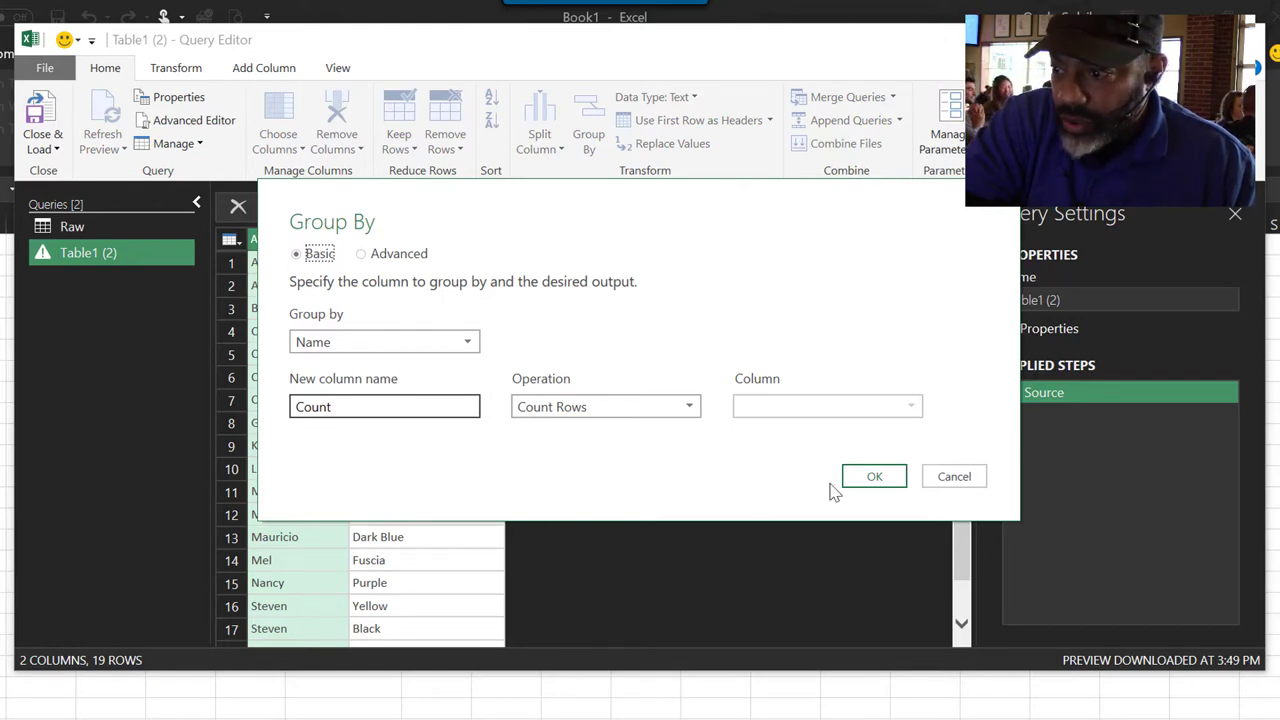
left_click(871, 477)
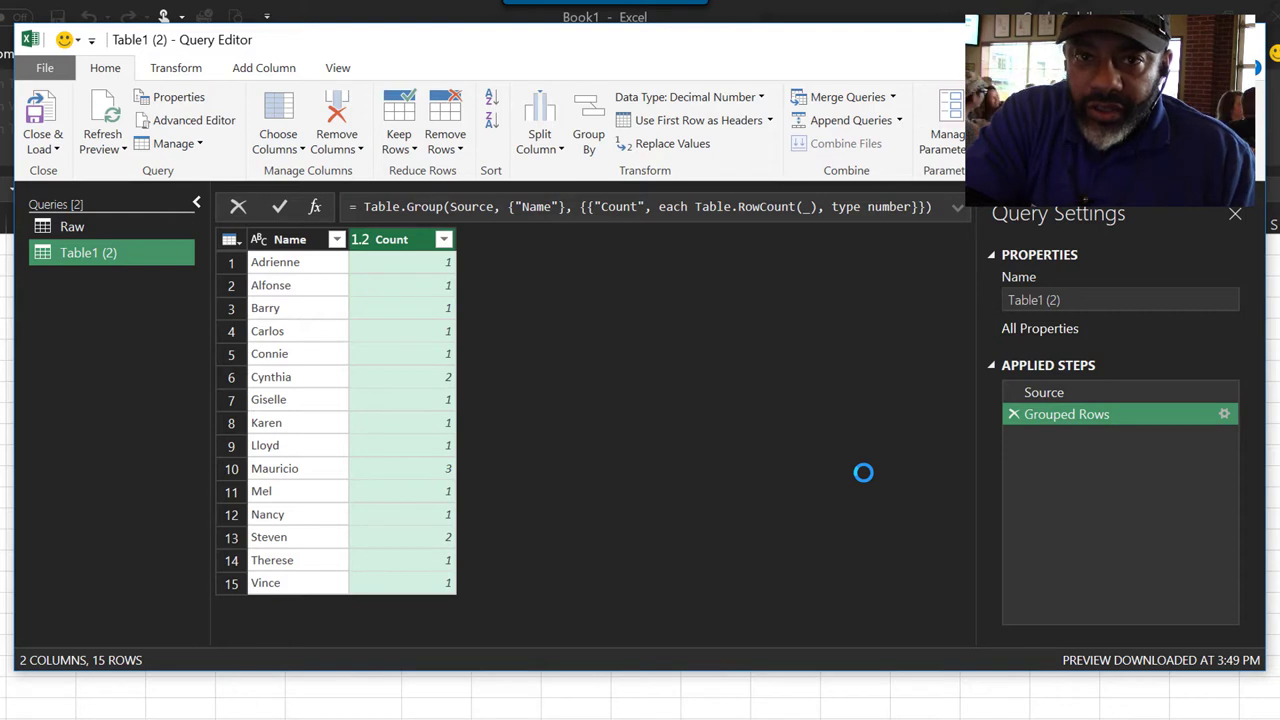
- Filter the Count column to exclude names with a count of 1
left_click(444, 241)
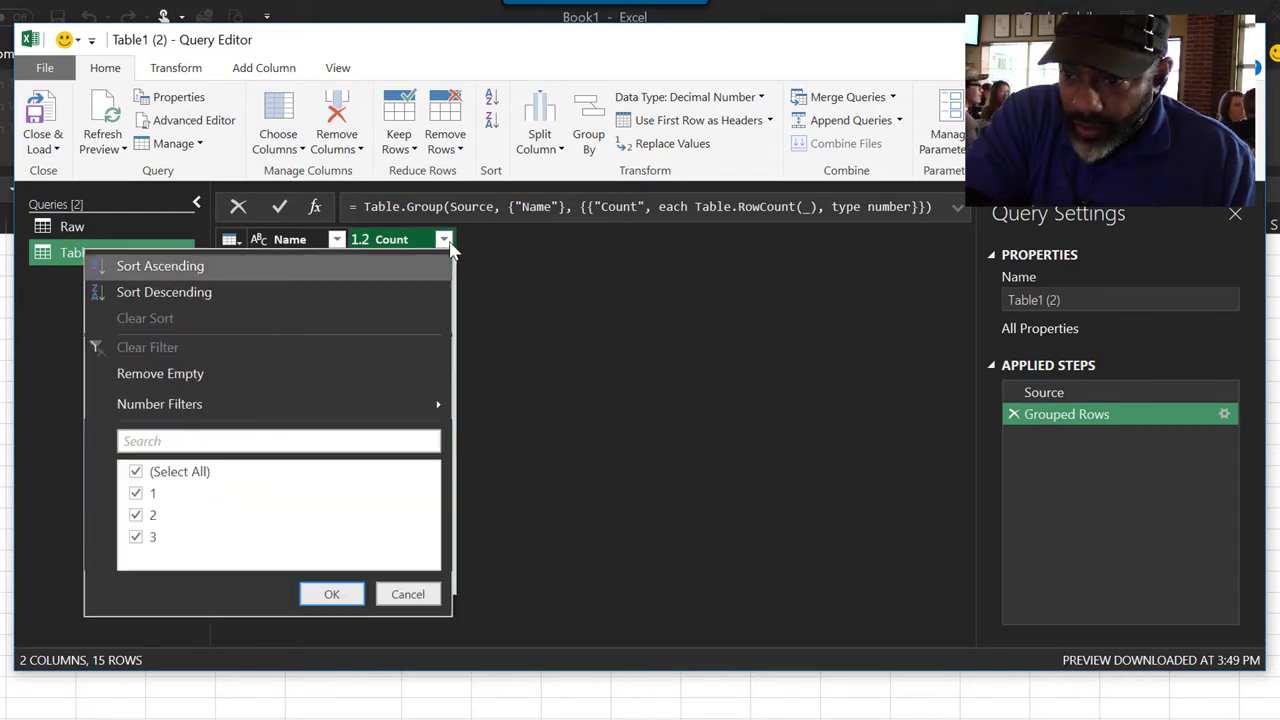
left_click(136, 494)
left_click(332, 594)
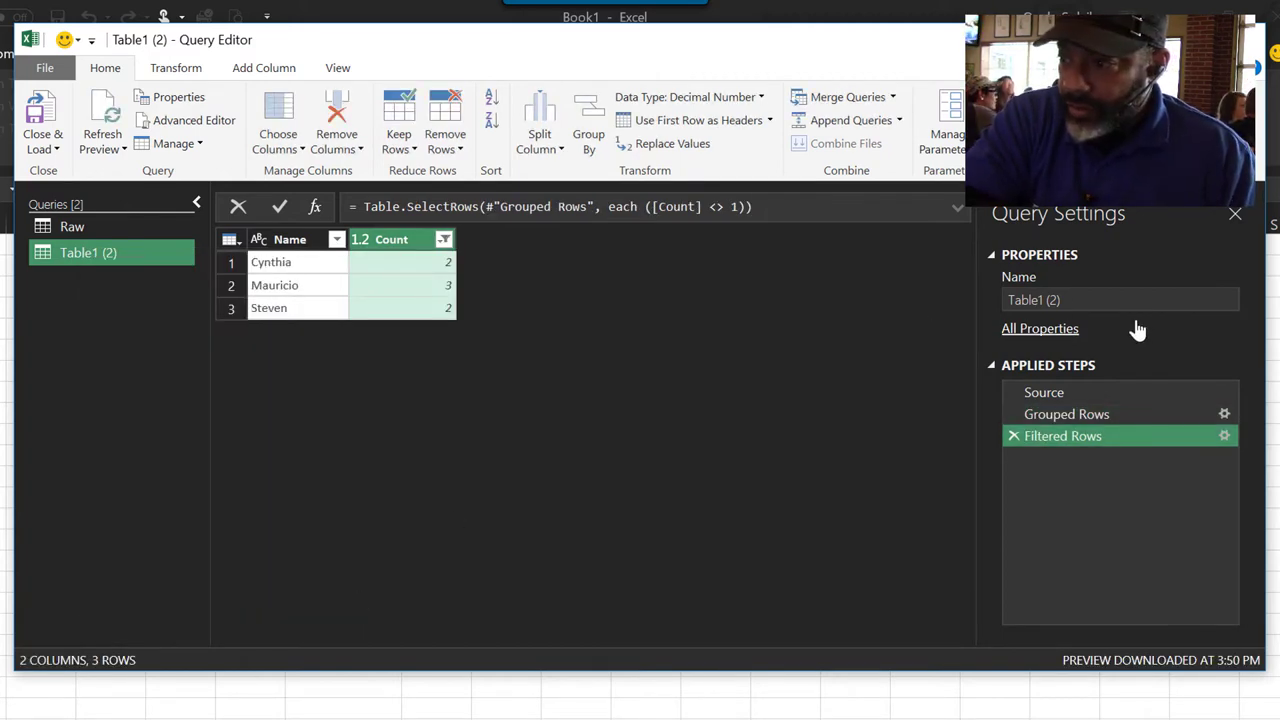
- Rename the grouped query to Multiples
left_click(1060, 303)
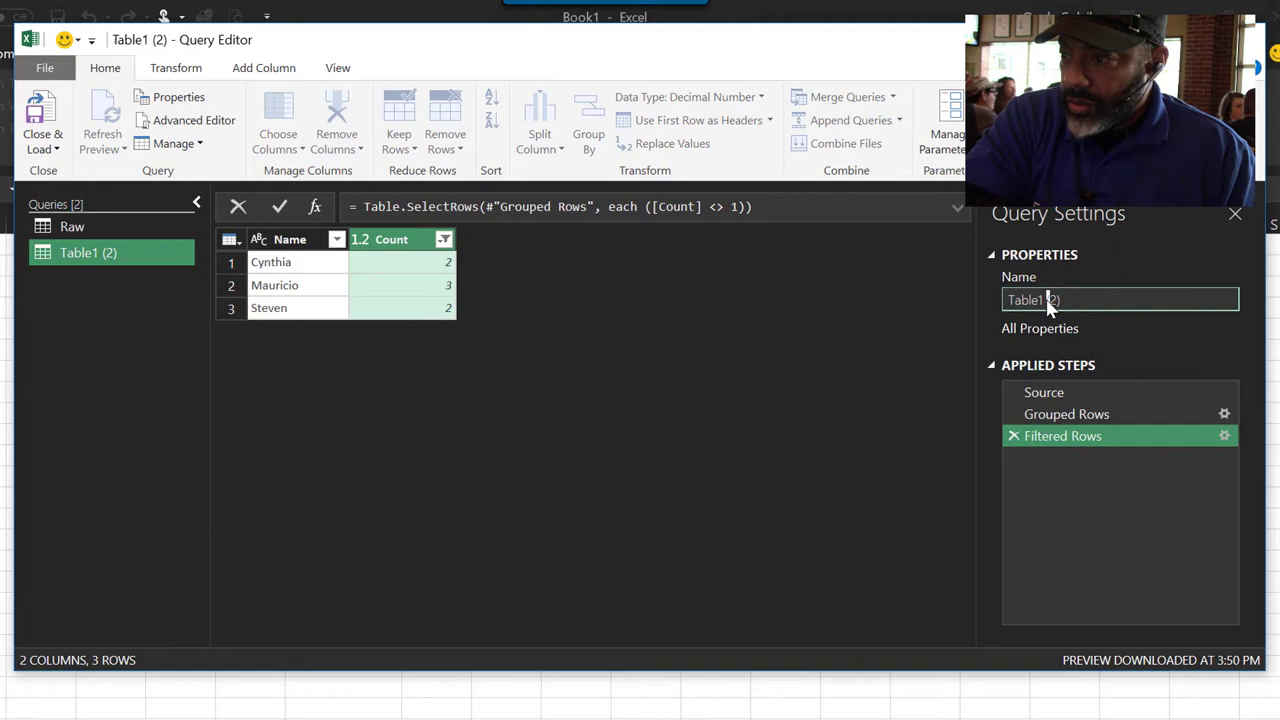
triple_click(1048, 303)
type("Mu")
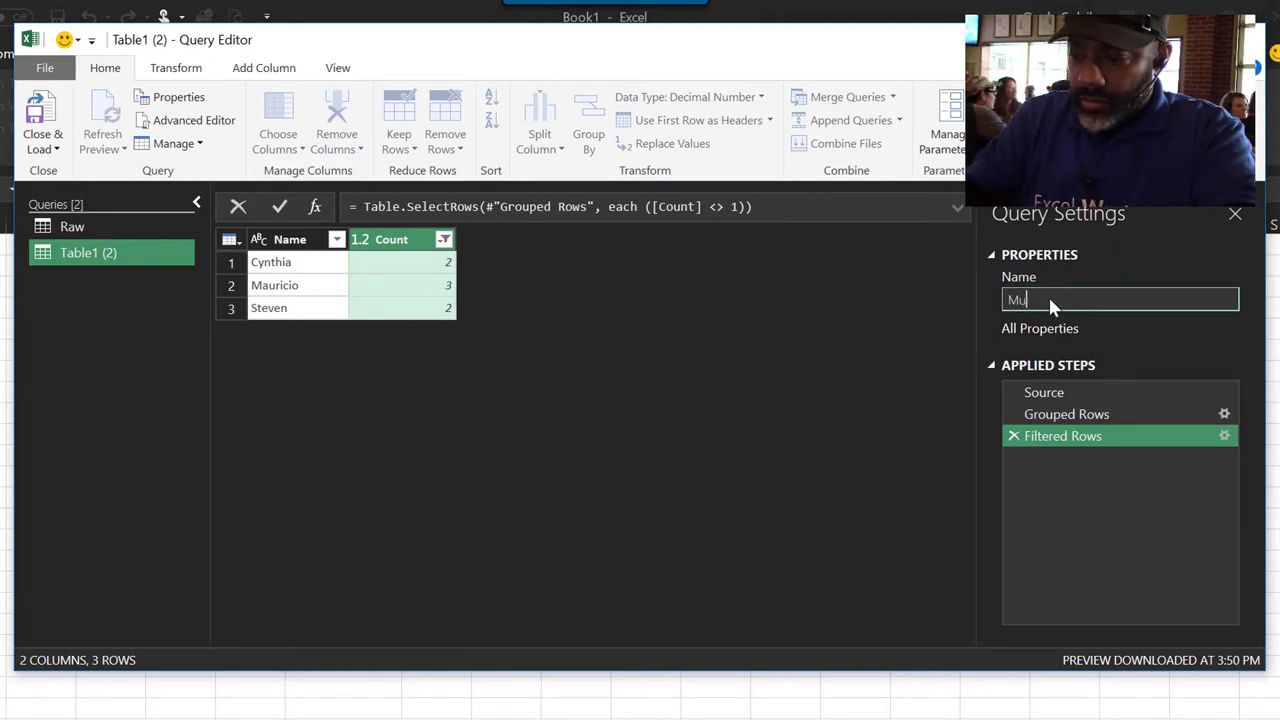
type("ltiples")
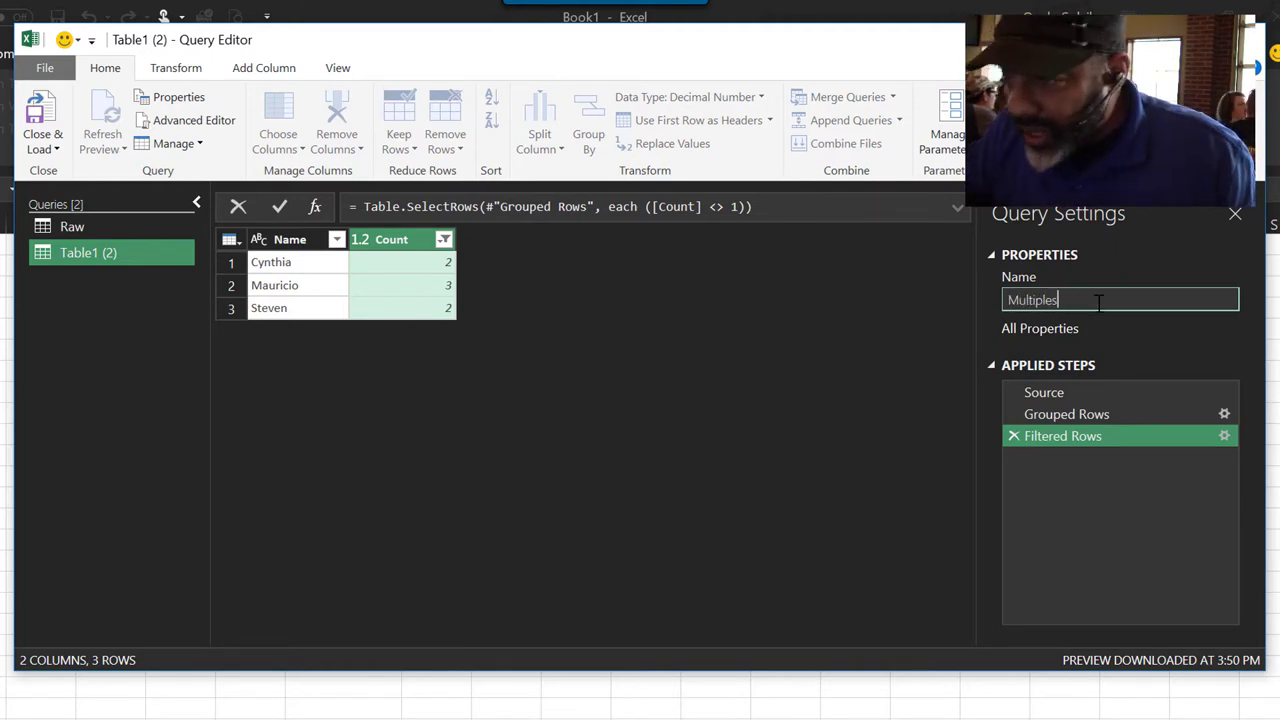
key("Return")
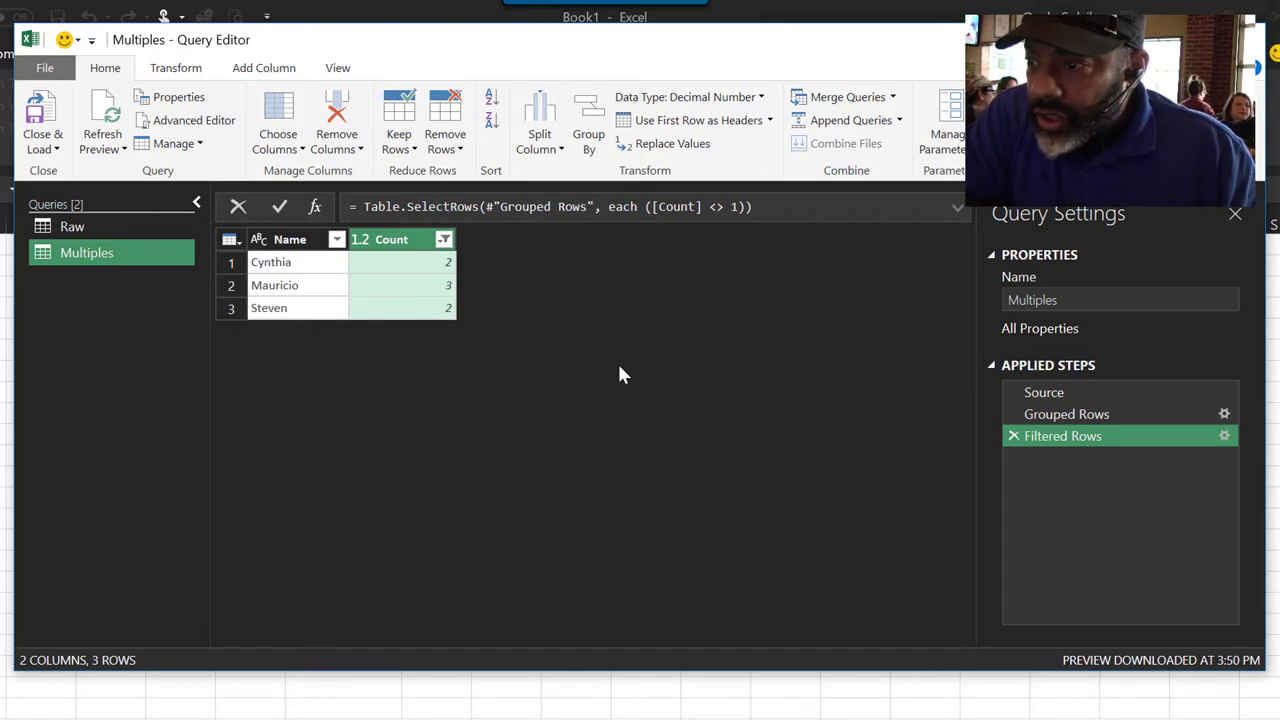
- Merge Raw with Multiples as a new query, matching on Name with a left outer join
left_click(893, 98)
left_click(828, 148)
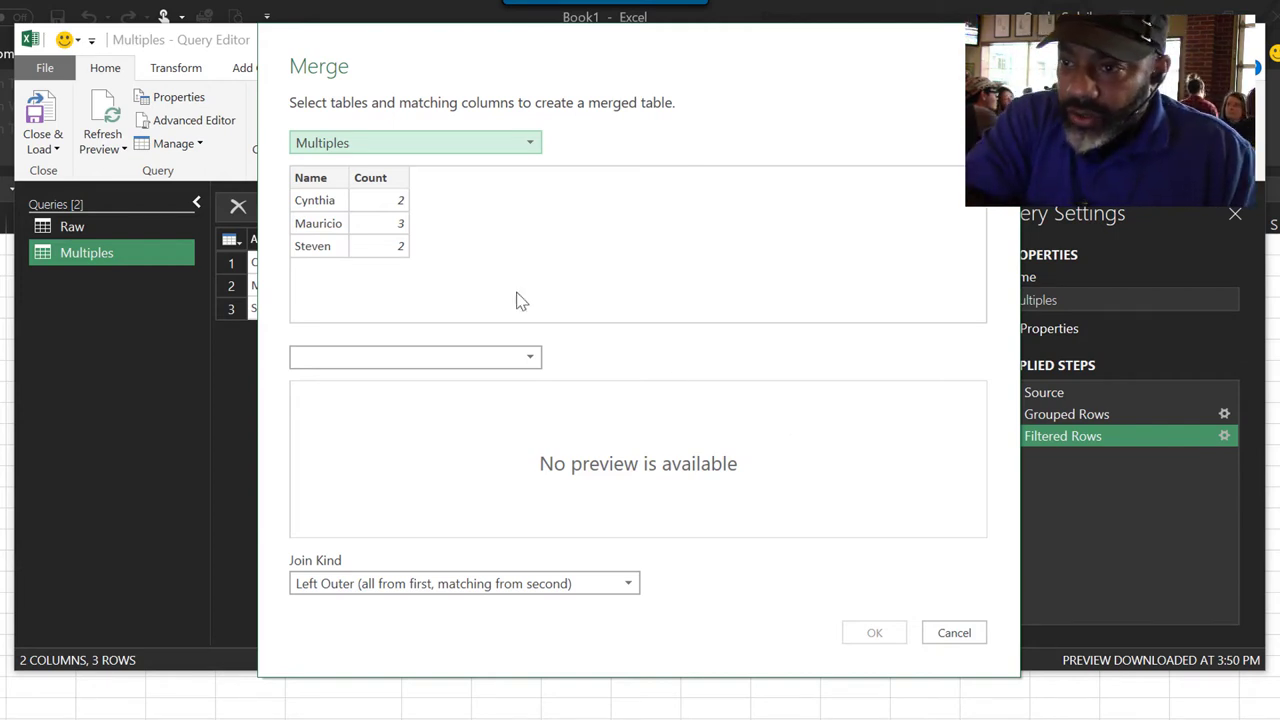
left_click(503, 150)
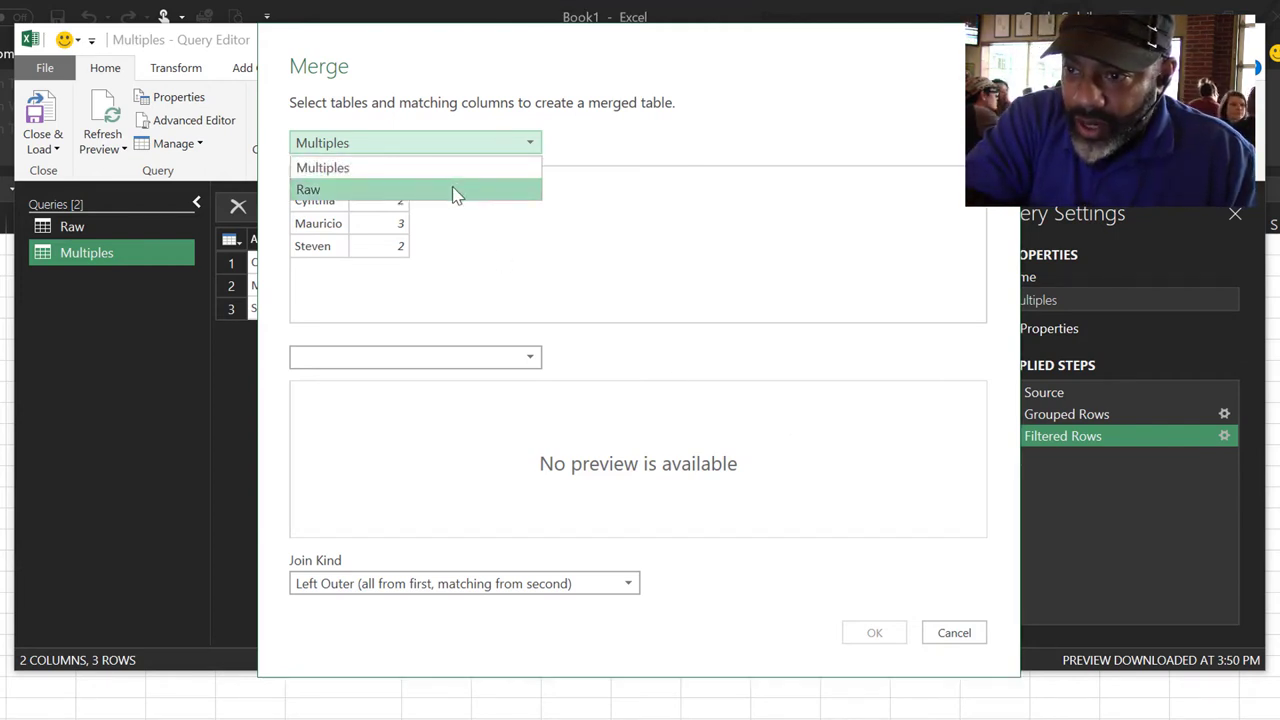
left_click(457, 190)
left_click(477, 360)
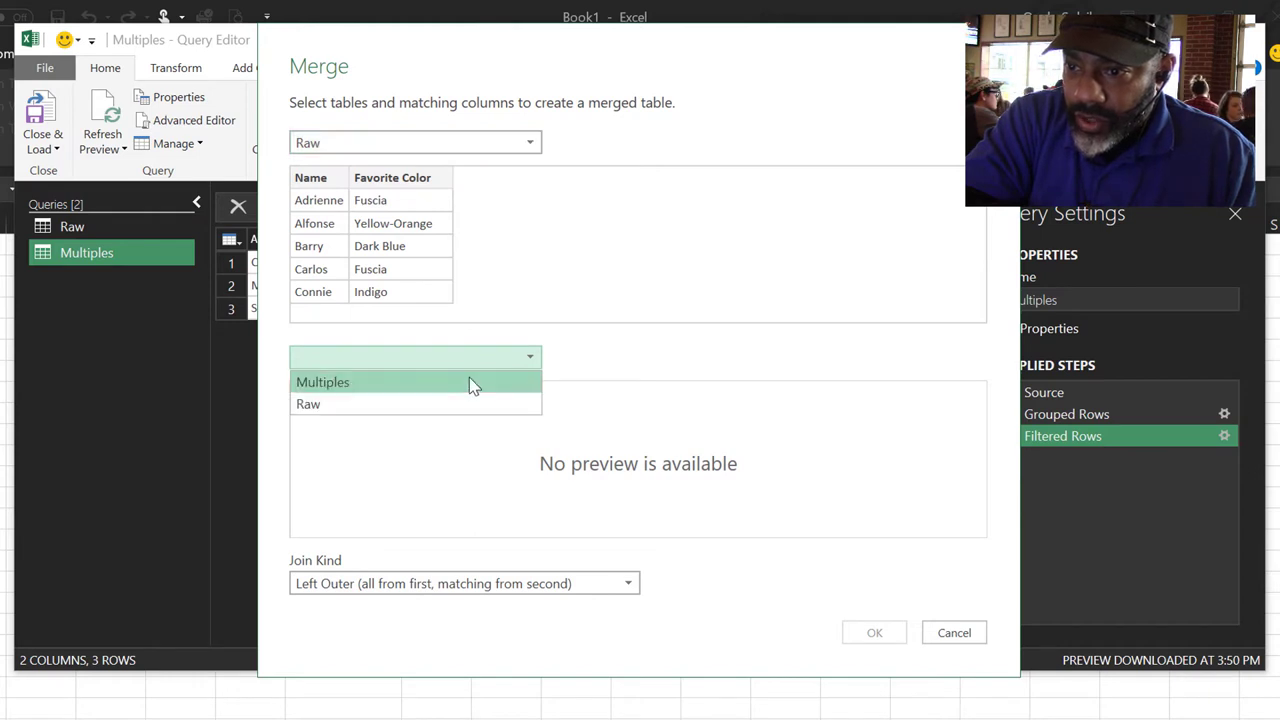
left_click(469, 377)
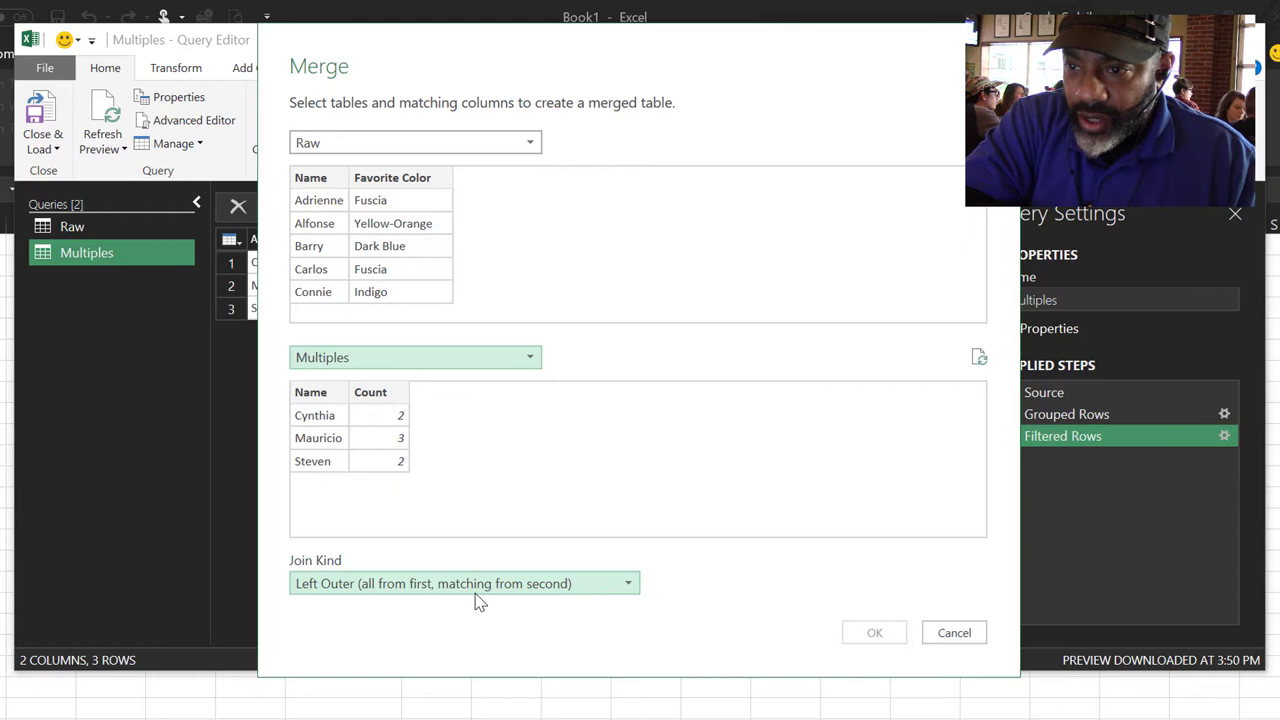
left_click(306, 394)
left_click(310, 179)
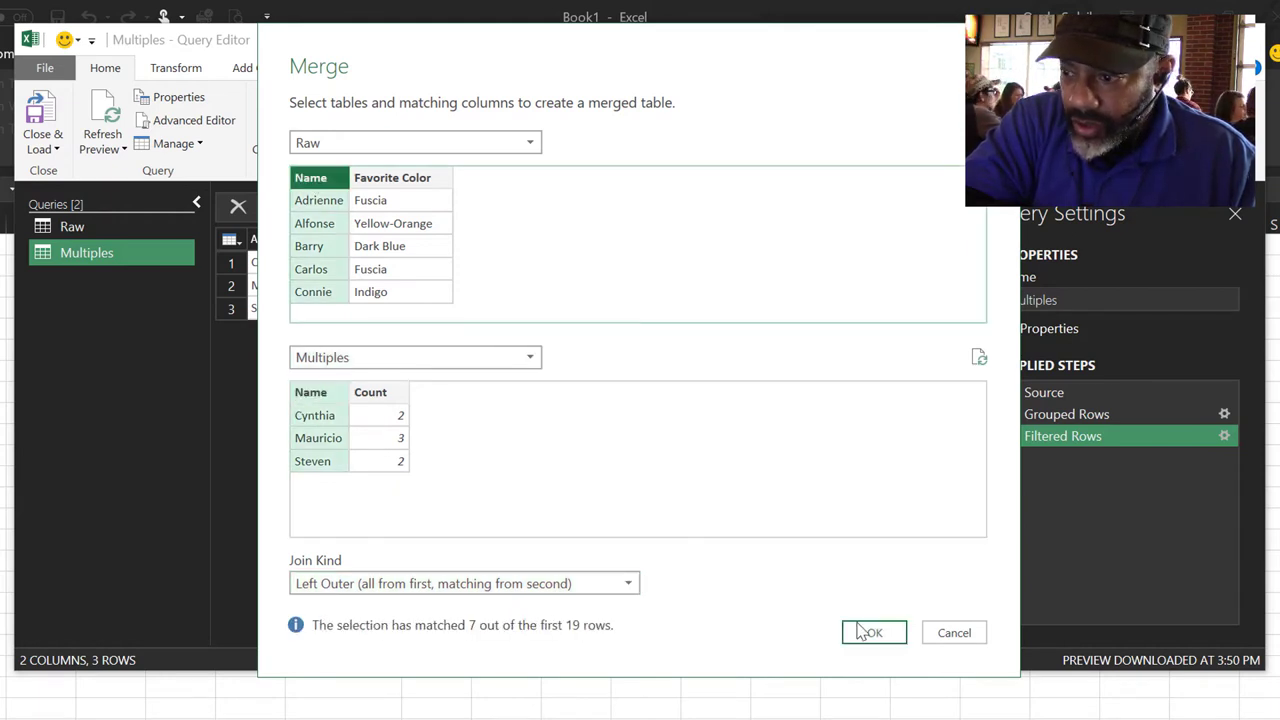
left_click(868, 632)
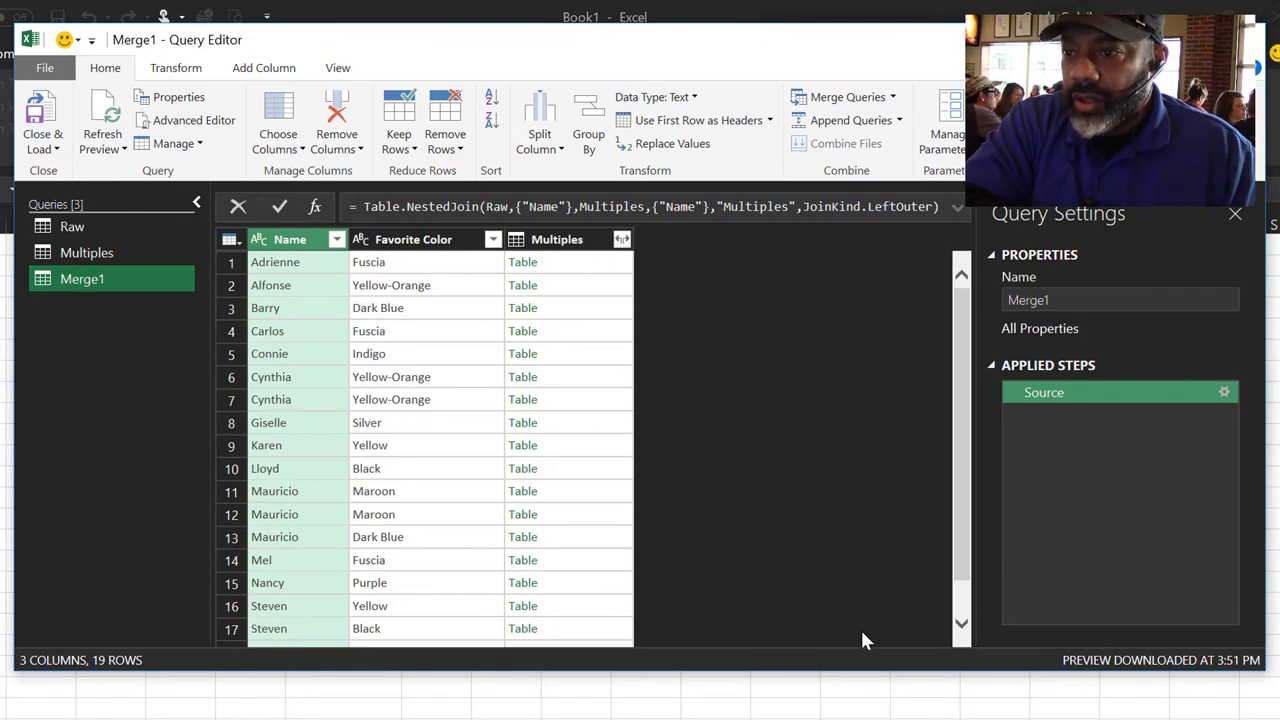
- Expand the Multiples column into Name and Count, without the original-name prefix
left_click(621, 240)
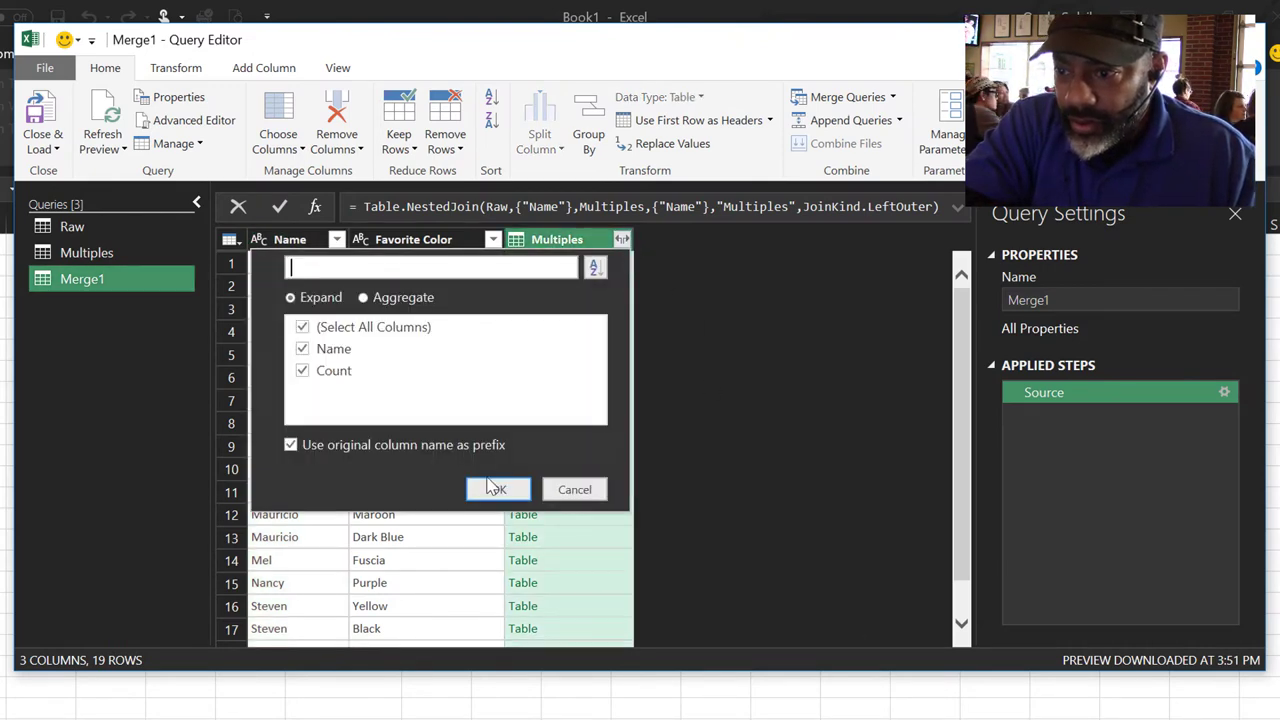
left_click(498, 446)
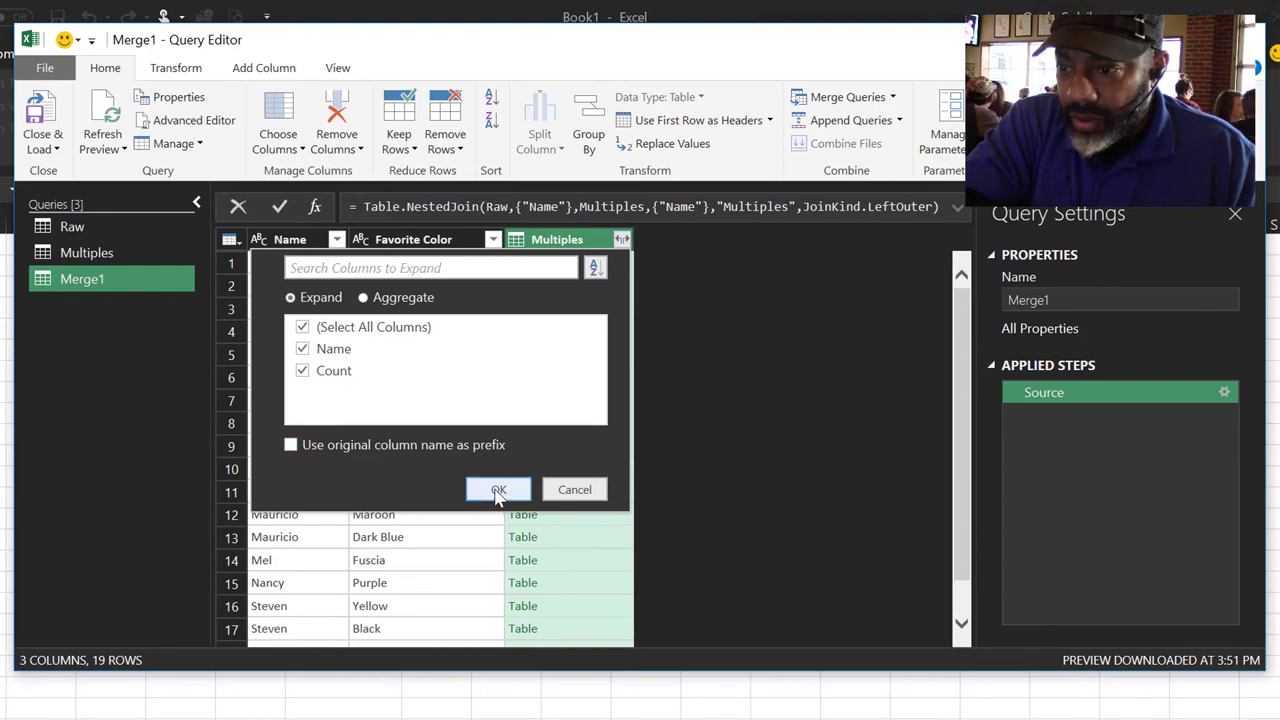
left_click(495, 491)
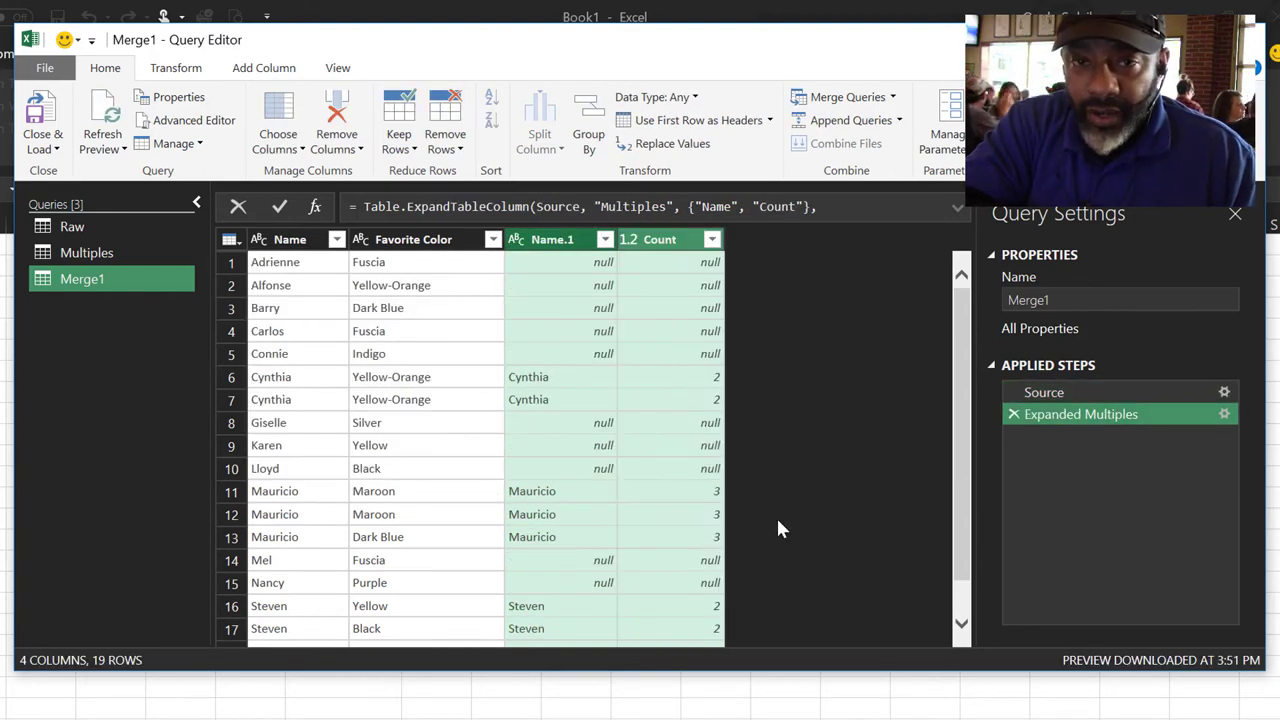
- Filter the Count column to exclude (null) values
left_click(711, 240)
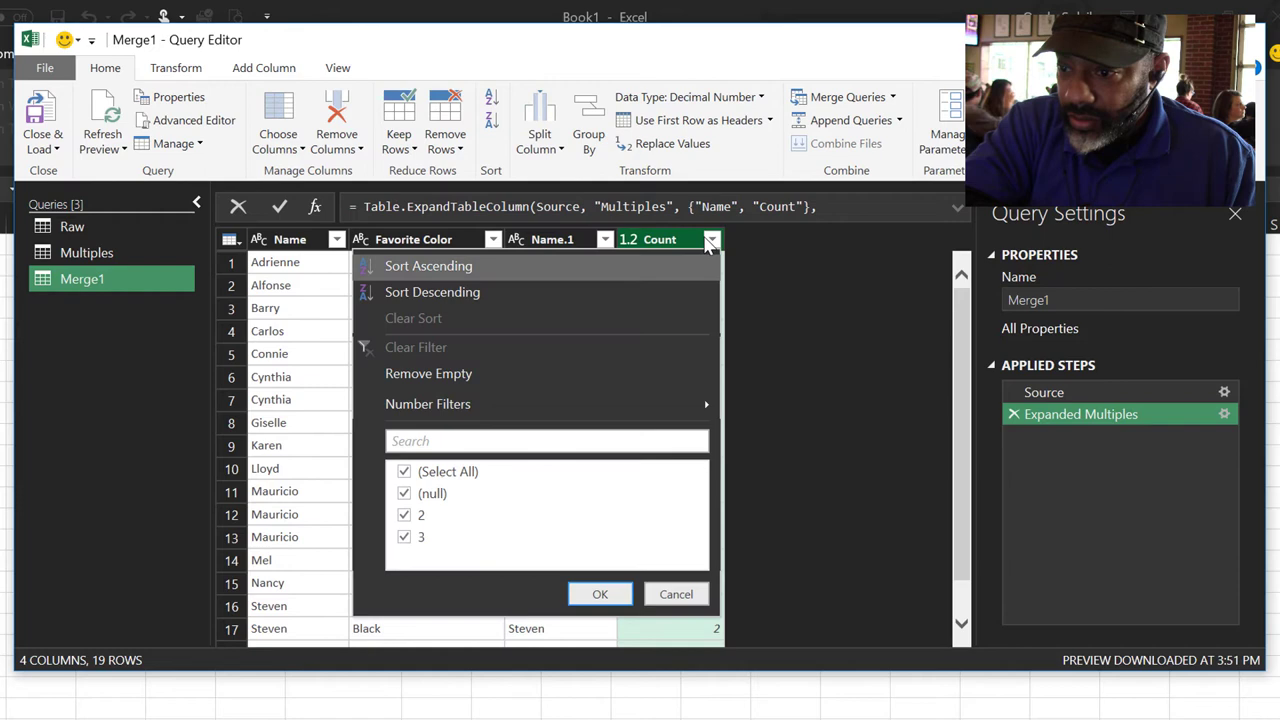
left_click(404, 493)
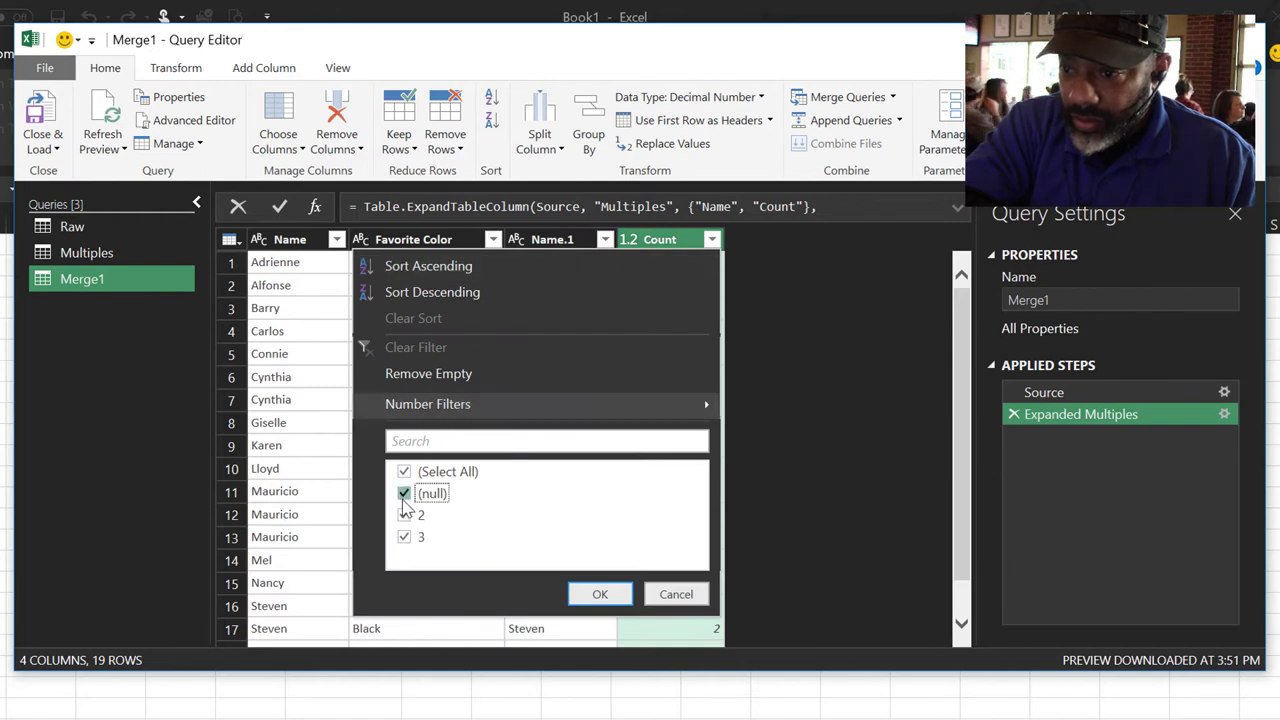
left_click(600, 594)
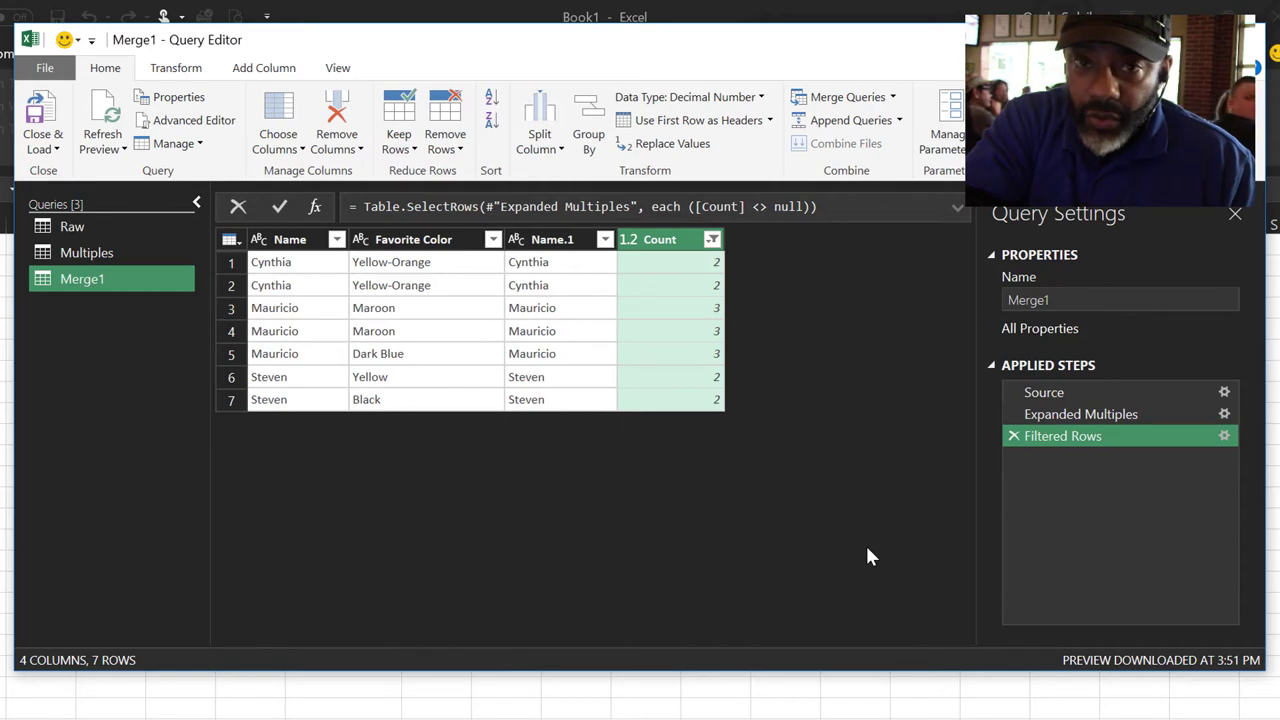
- Remove the redundant Name.1 column
left_click(552, 240)
right_click(552, 240)
left_click(578, 272)
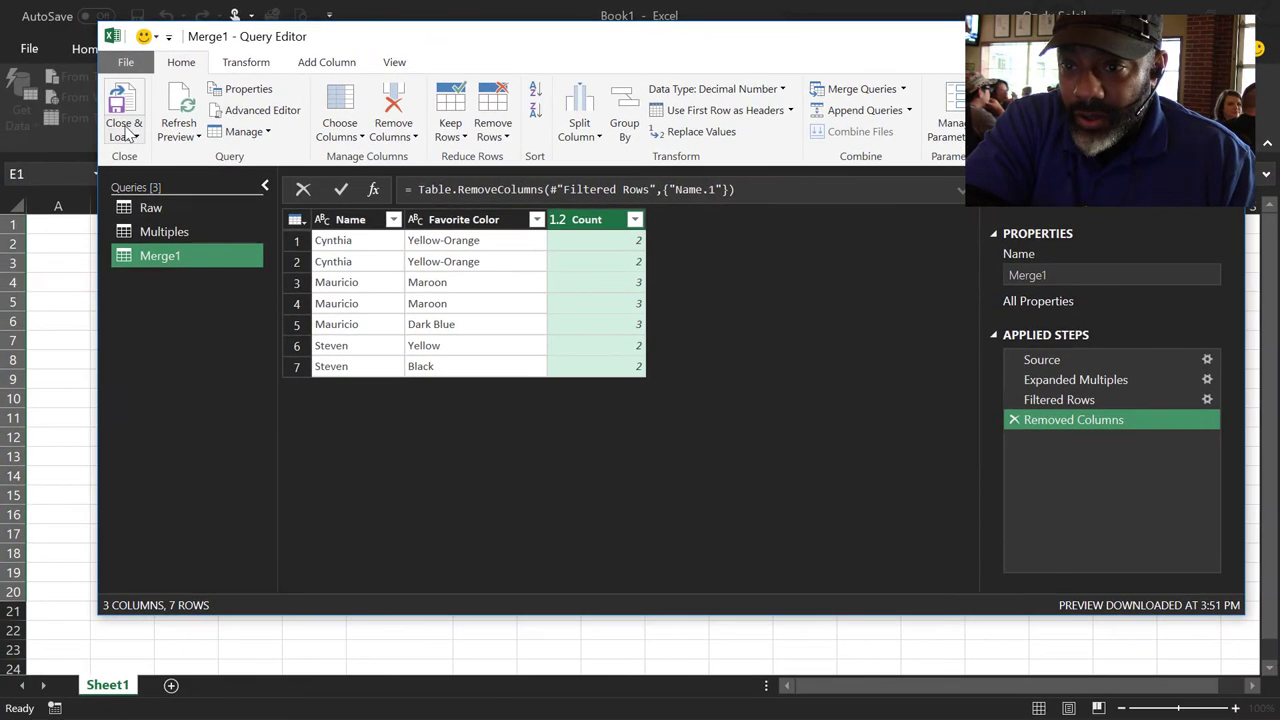
- Load Merge1 as a table on a new worksheet via Close & Load To
left_click(44, 148)
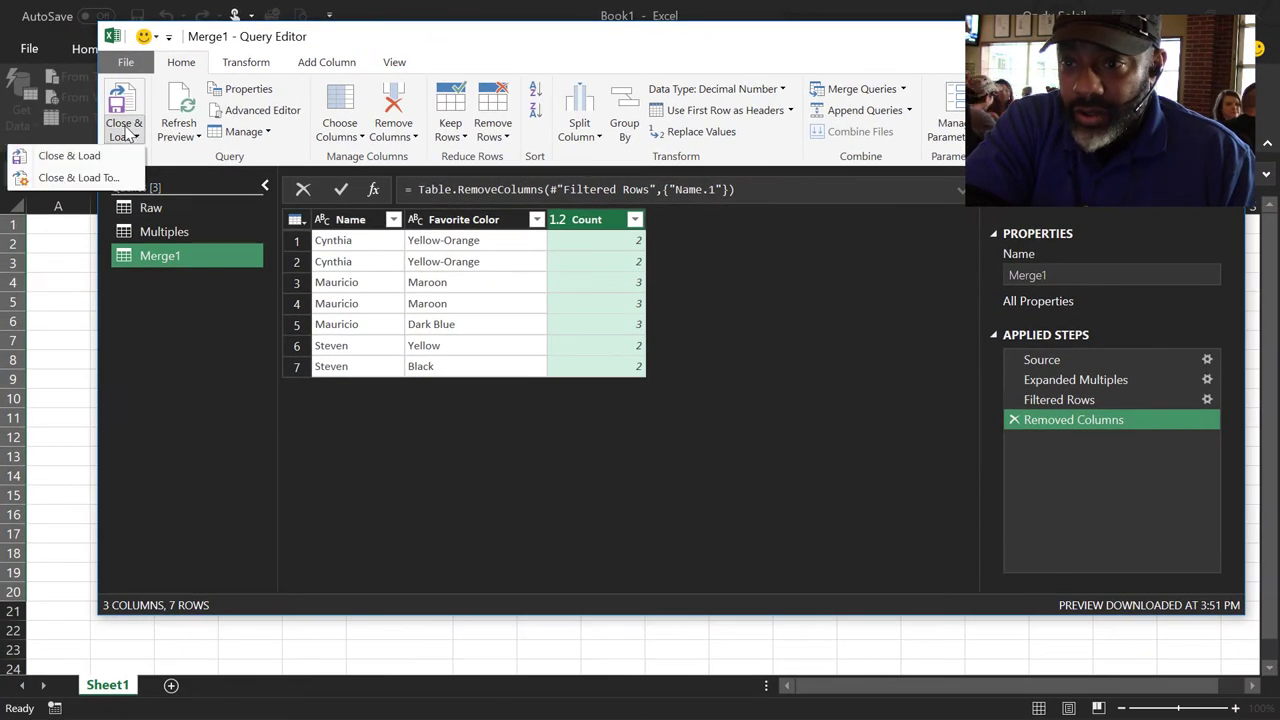
left_click(99, 177)
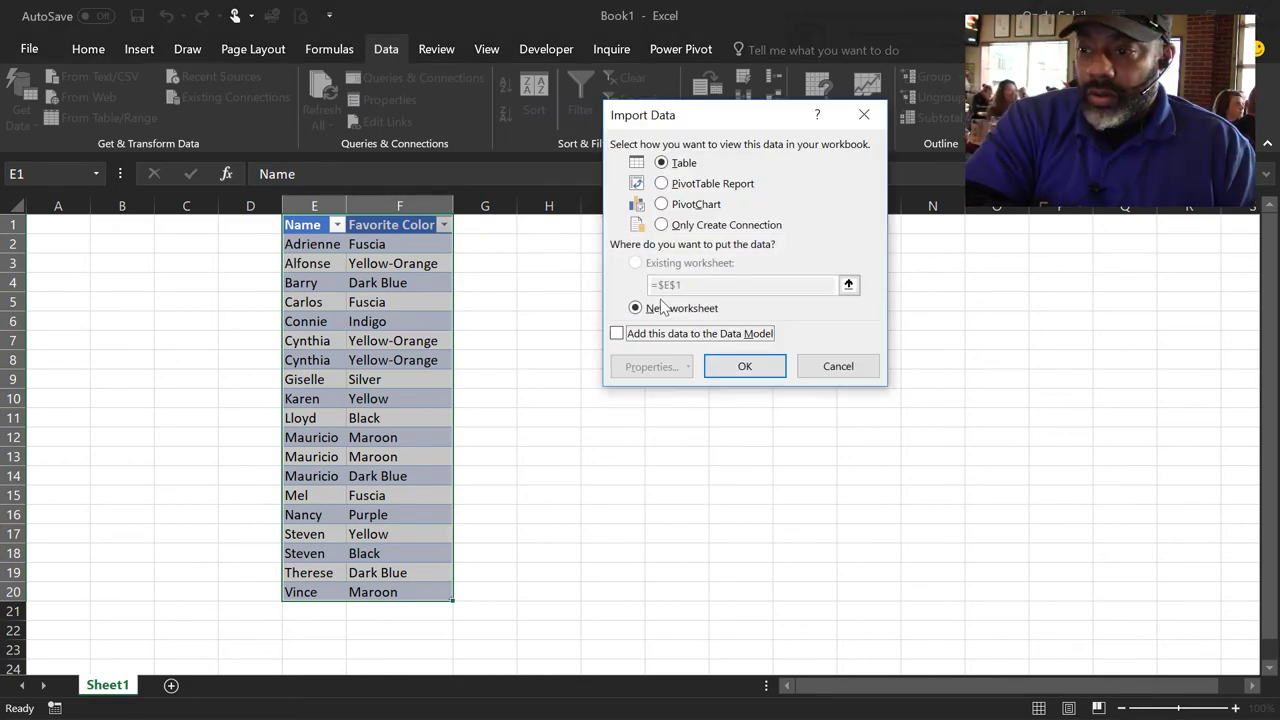
left_click(760, 368)
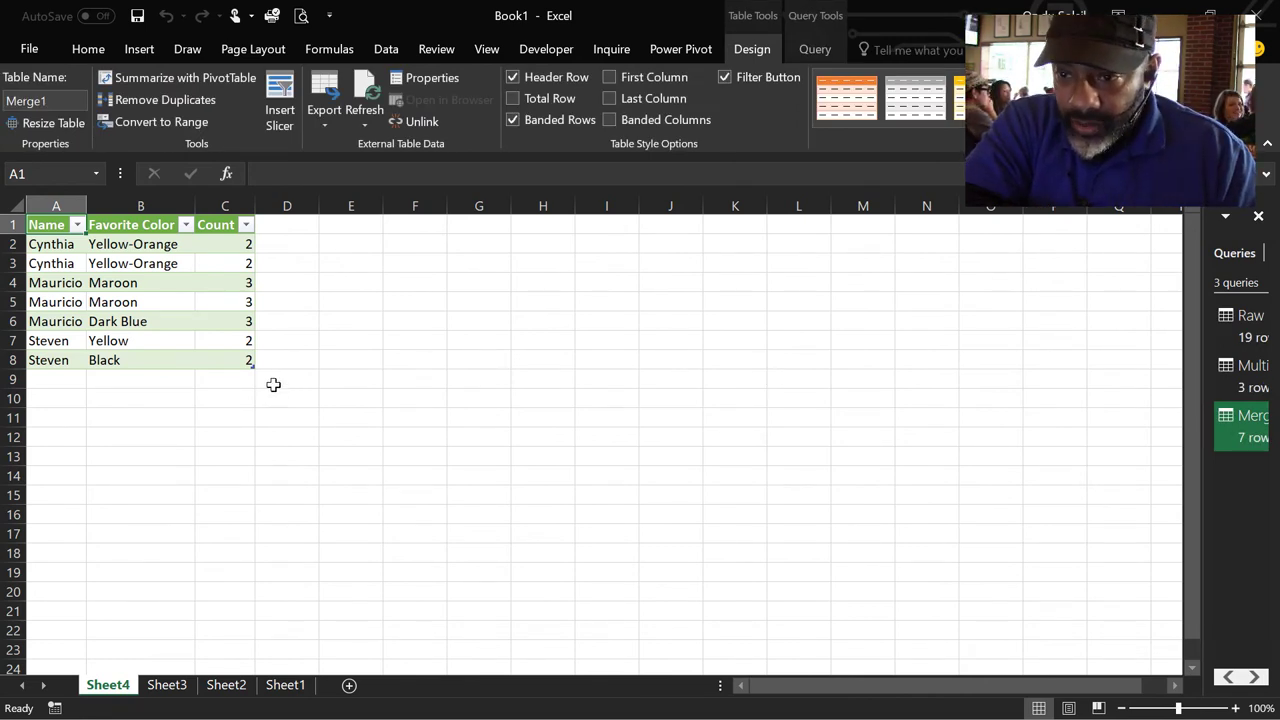
- Copy the Sheet4 table A1:C8 to J1 on Sheet1 and autofit column K
left_click(234, 359)
left_click_drag(134, 320, 47, 211)
right_click(53, 230)
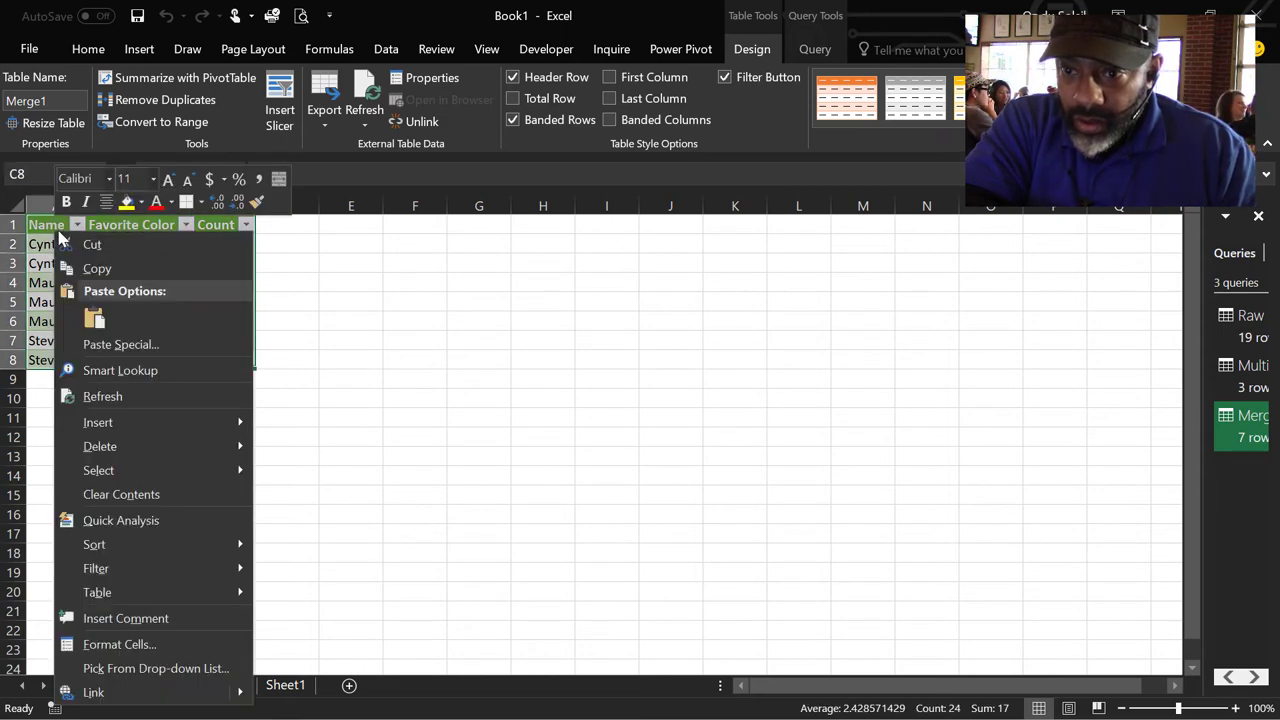
left_click(96, 262)
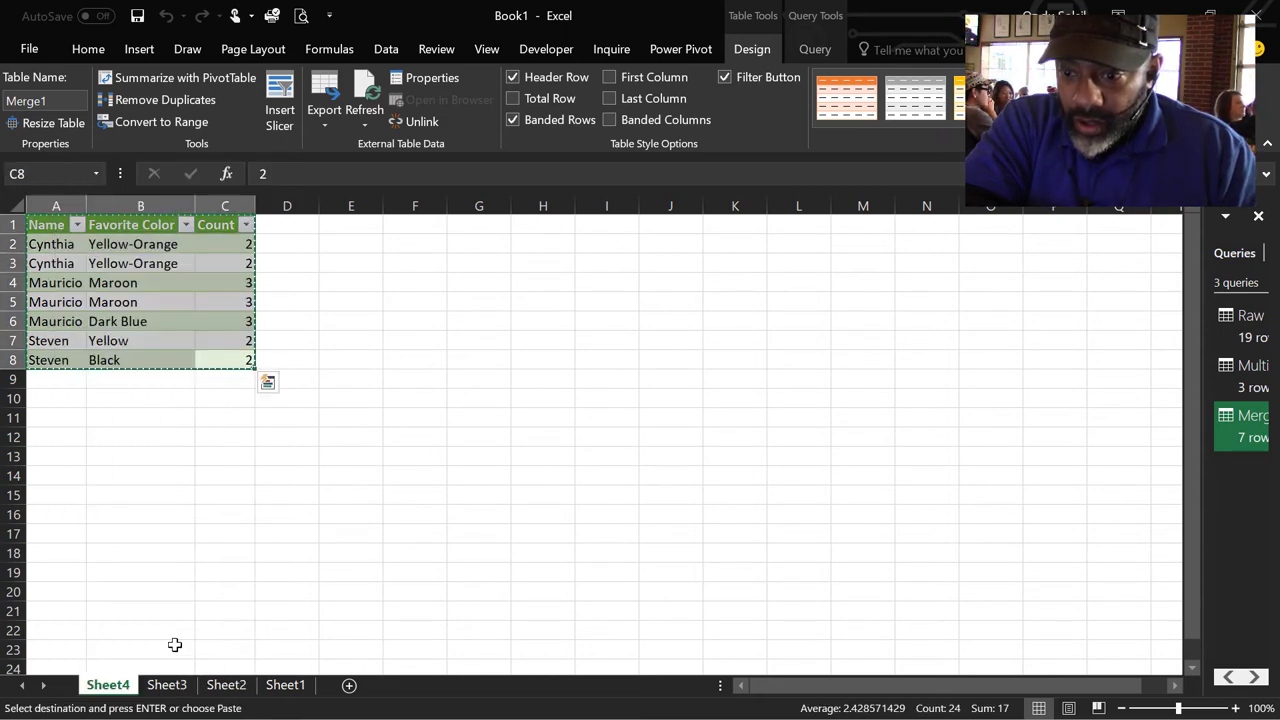
left_click(282, 686)
right_click(676, 229)
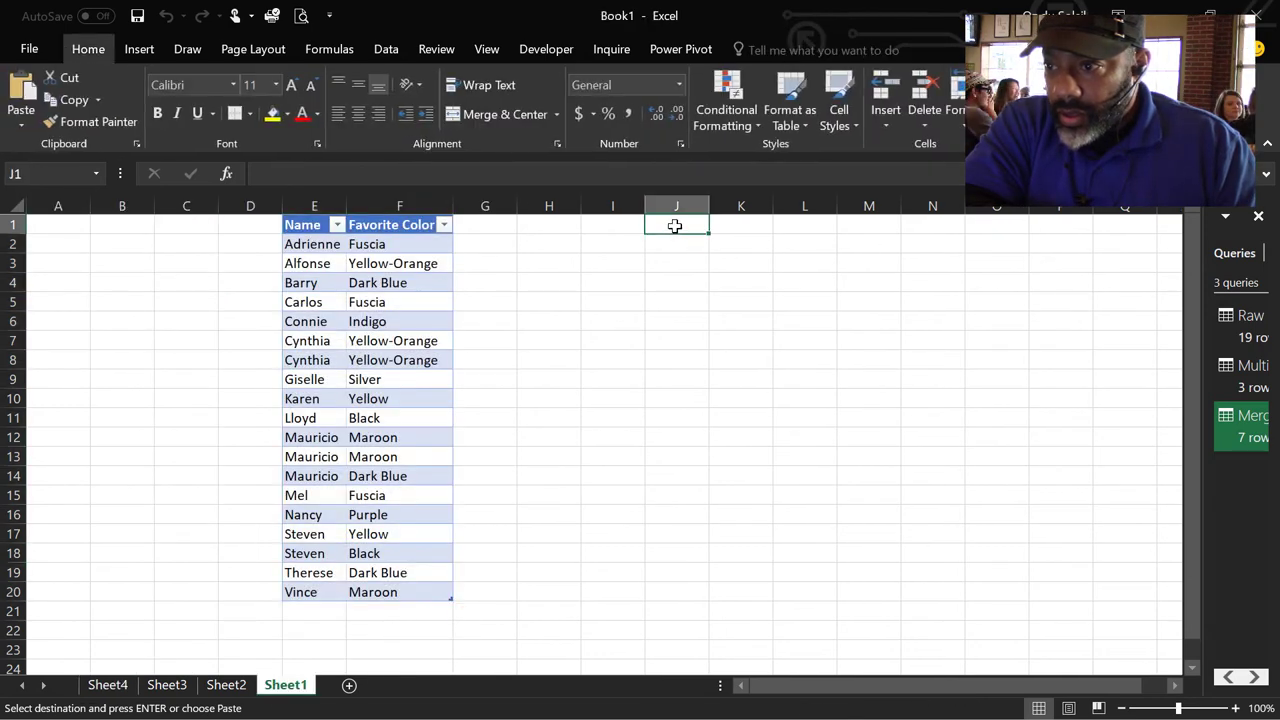
left_click(715, 313)
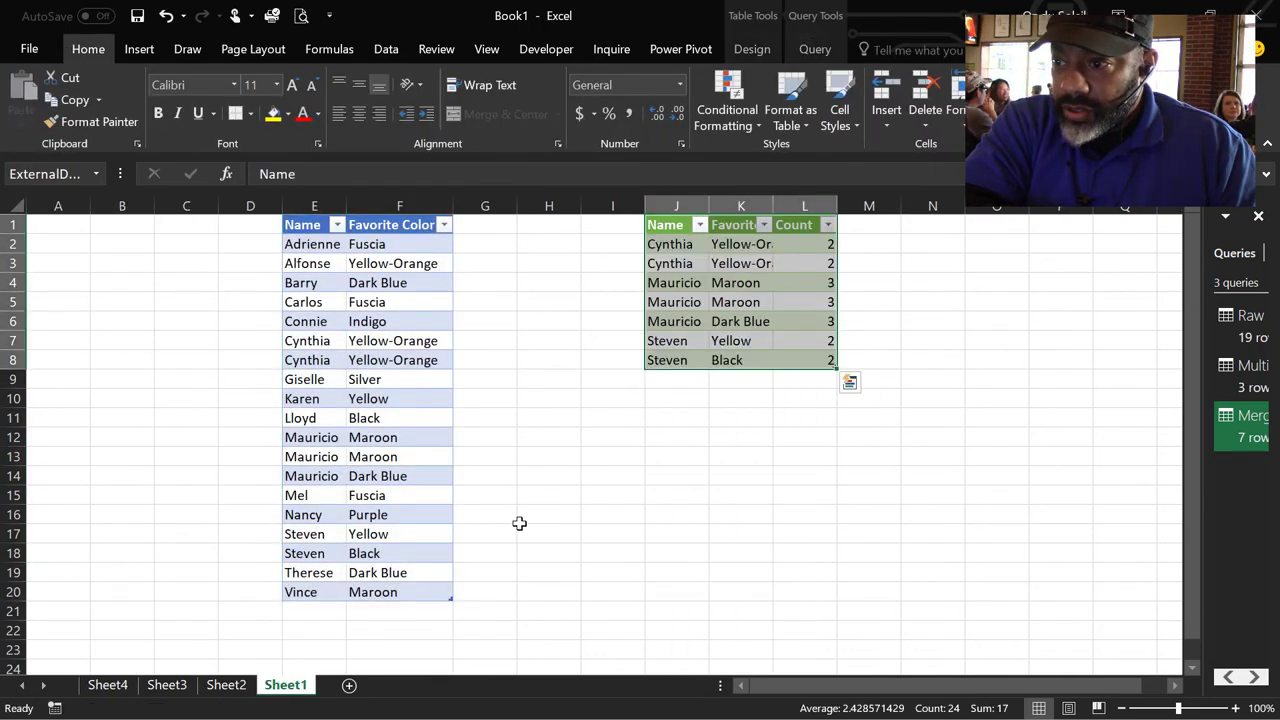
left_click(527, 525)
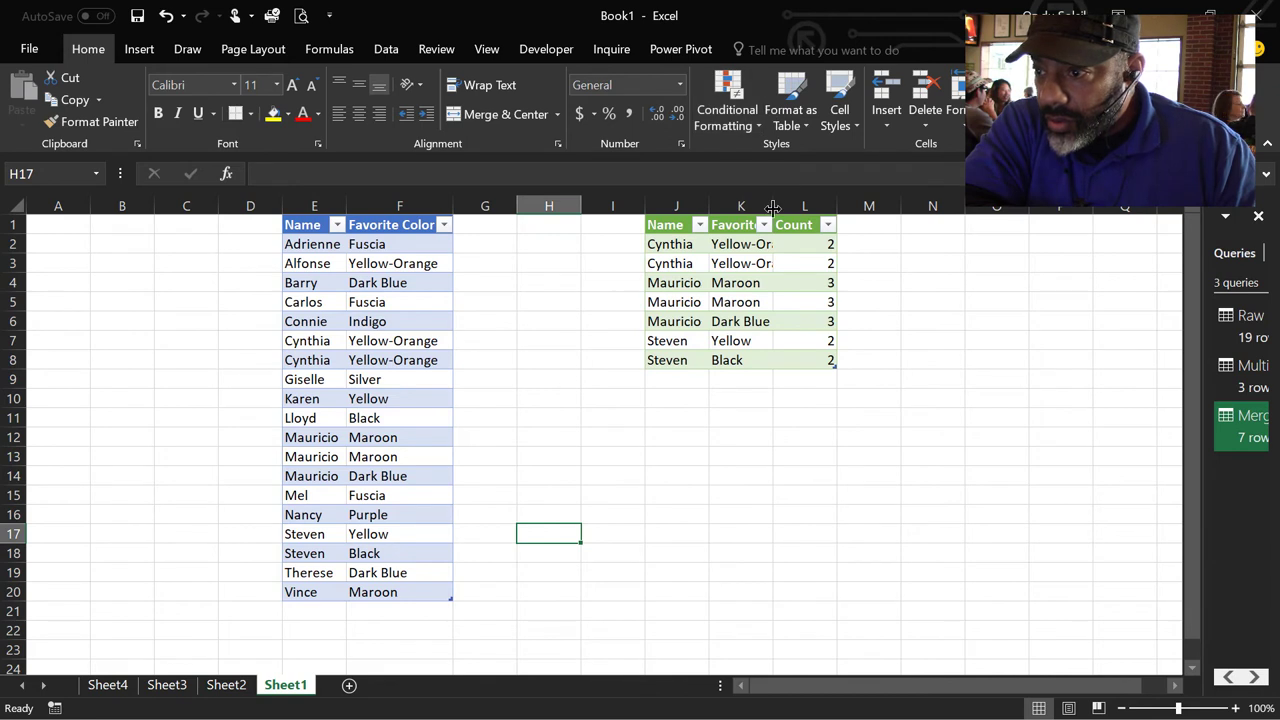
double_click(773, 207)
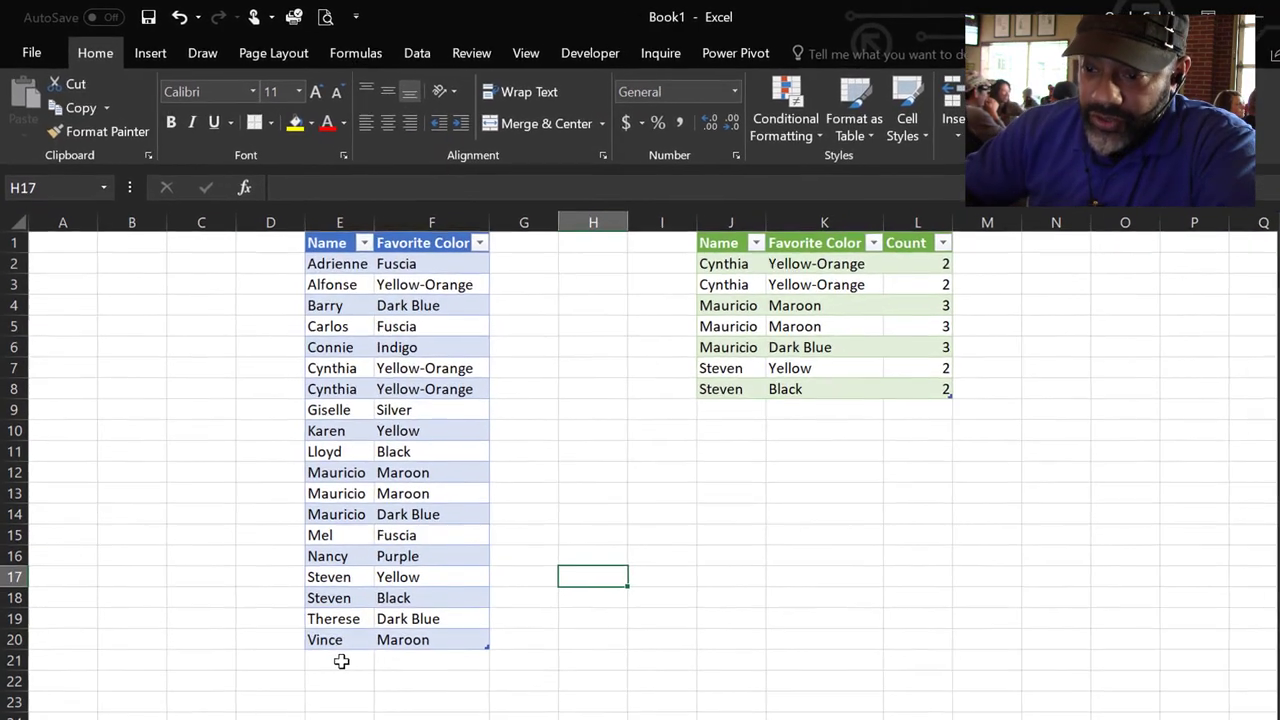
- Add Karen with favourite colour Yellow in row 21 of the source list
left_click(316, 612)
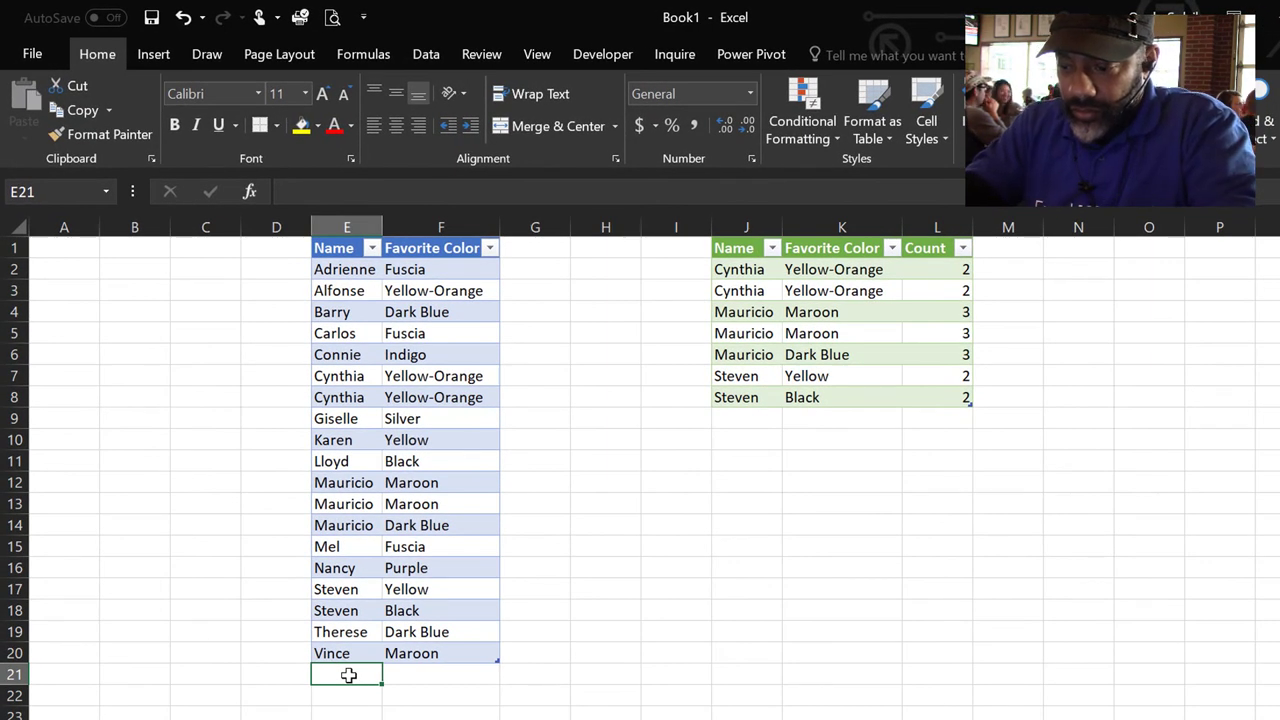
type("Karen")
key("Tab")
type("Y")
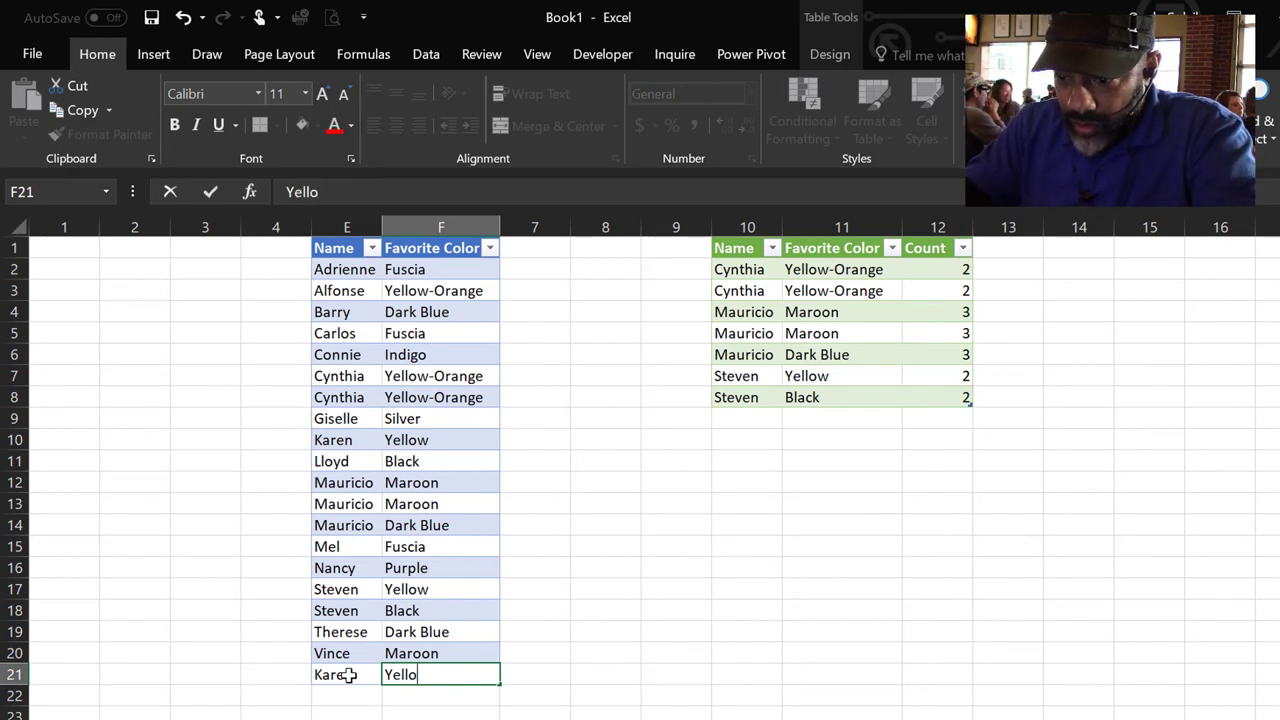
type("ellow")
key("Return")
left_click(388, 546)
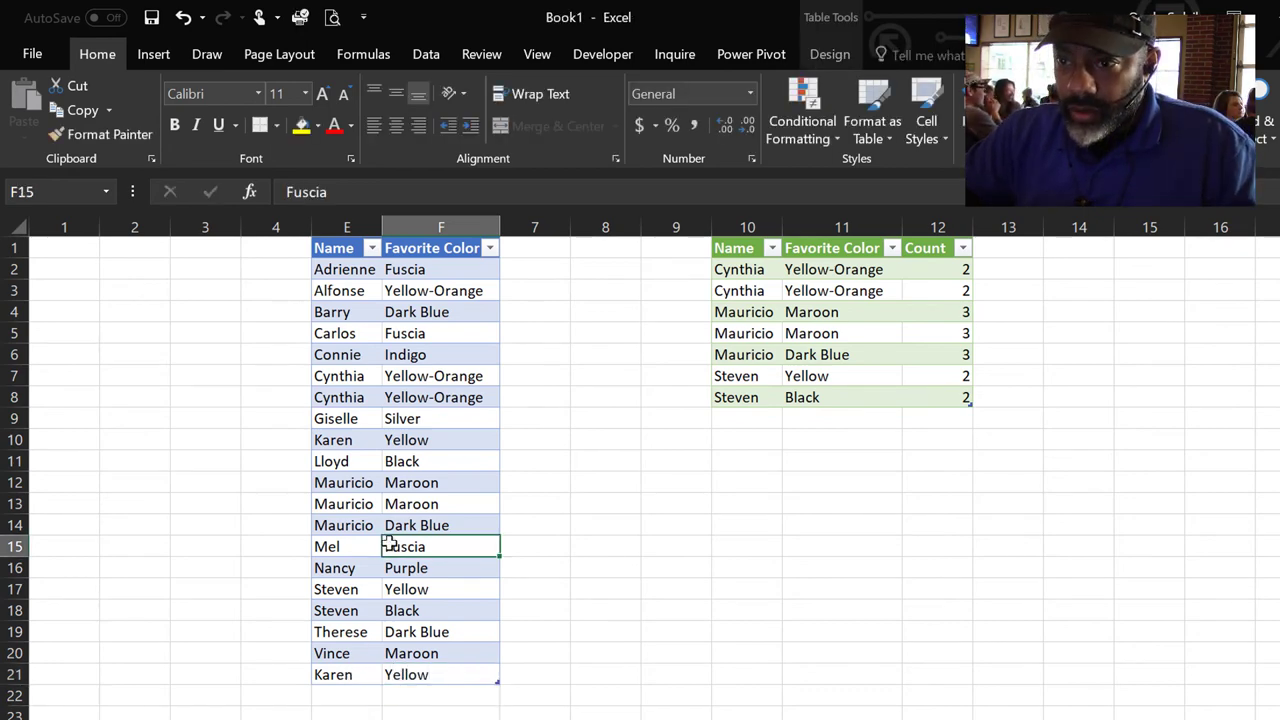
- Refresh all data and sort the duplicates table by Name A to Z
left_click(426, 56)
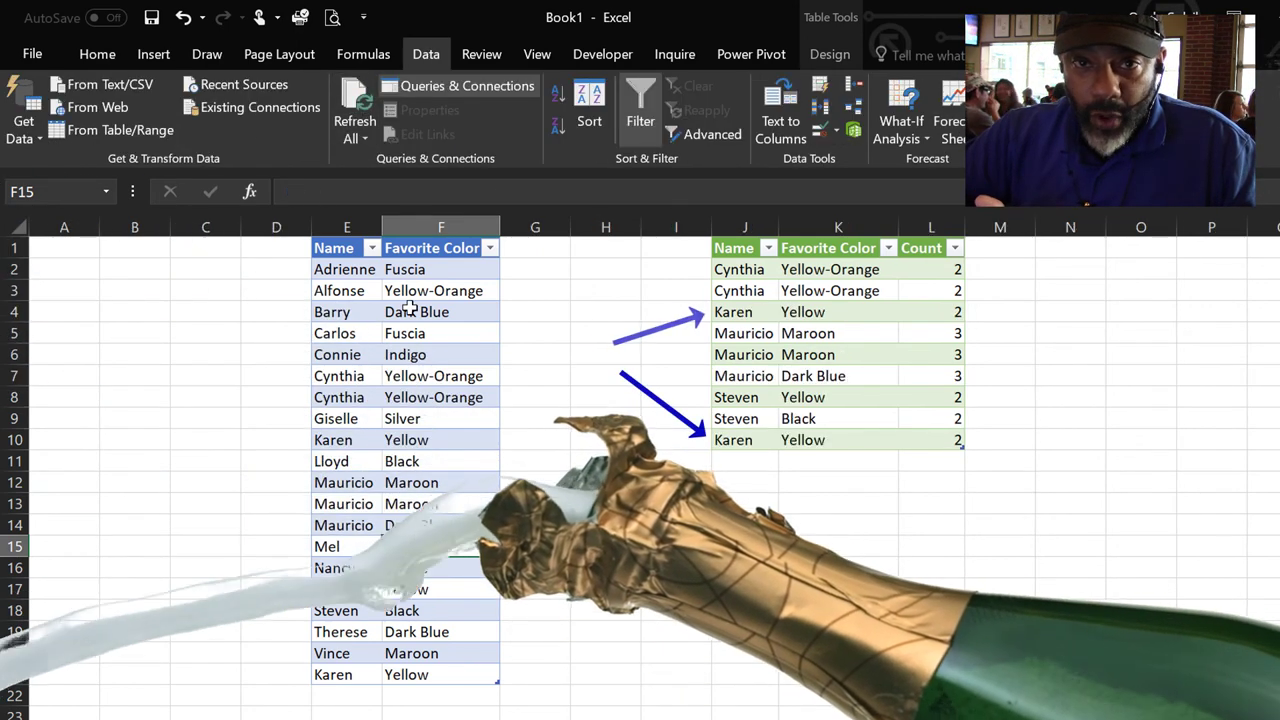
left_click(744, 333)
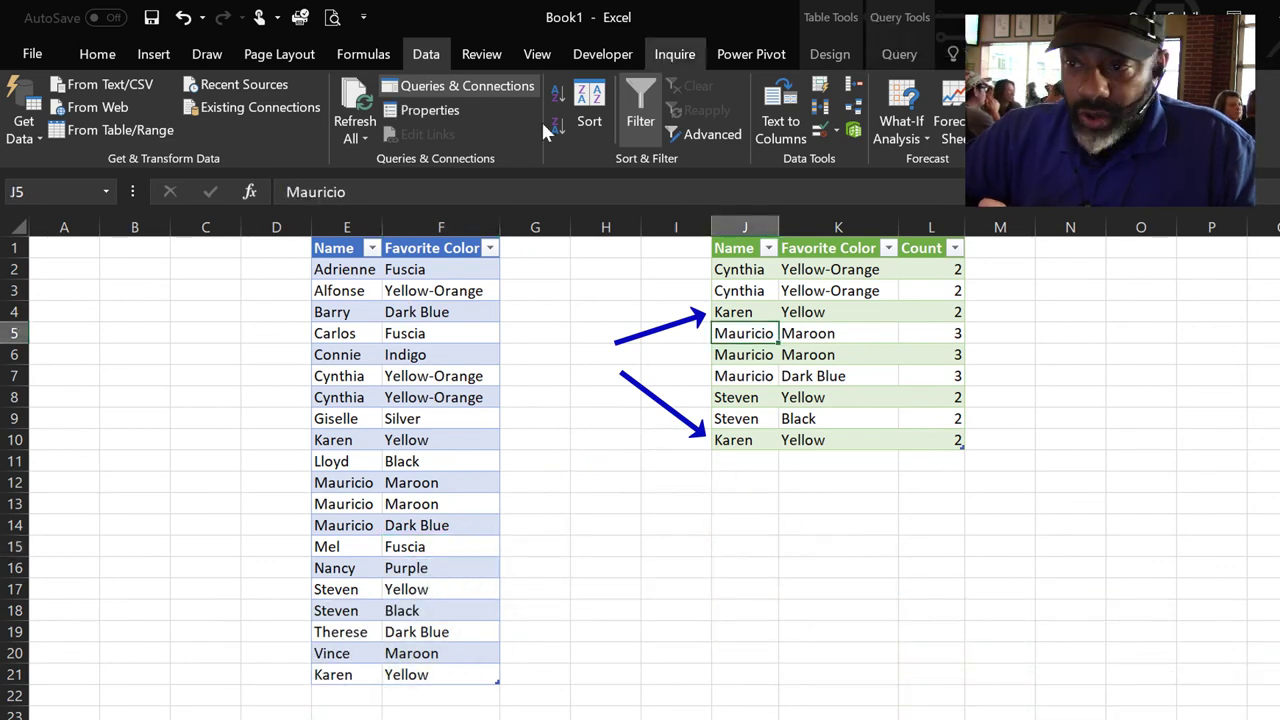
left_click(559, 93)
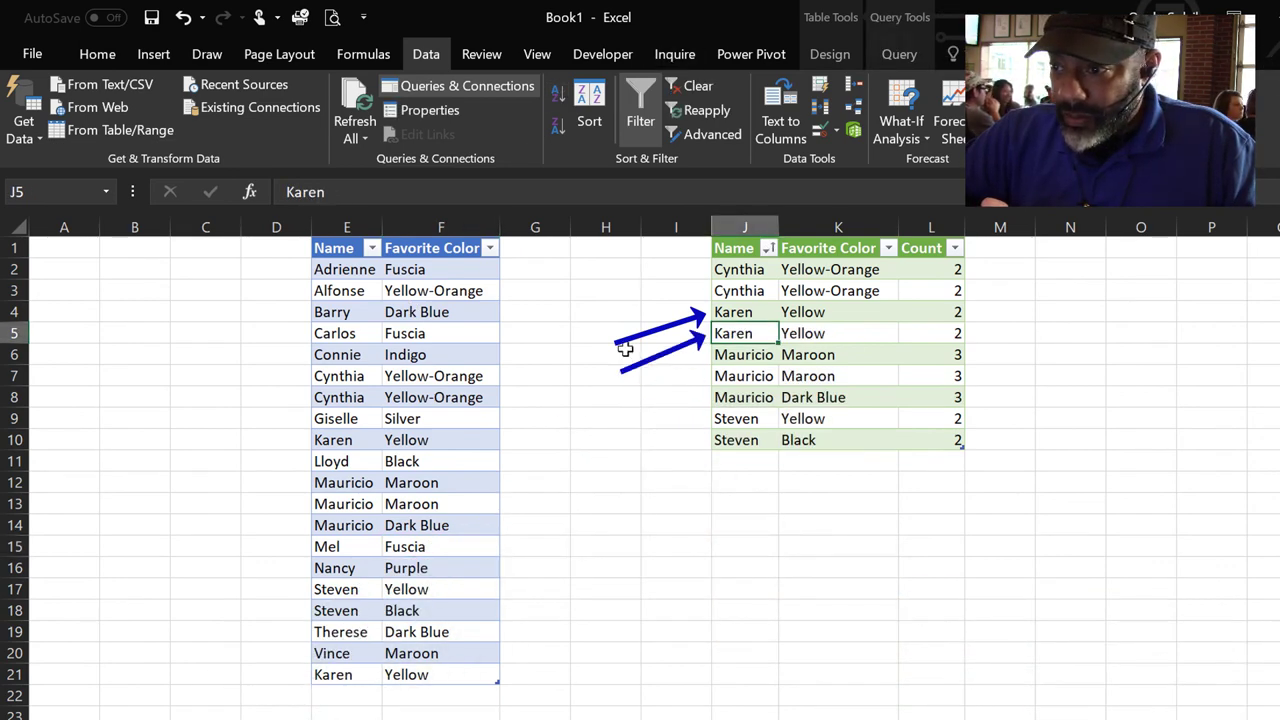
left_click(766, 552)
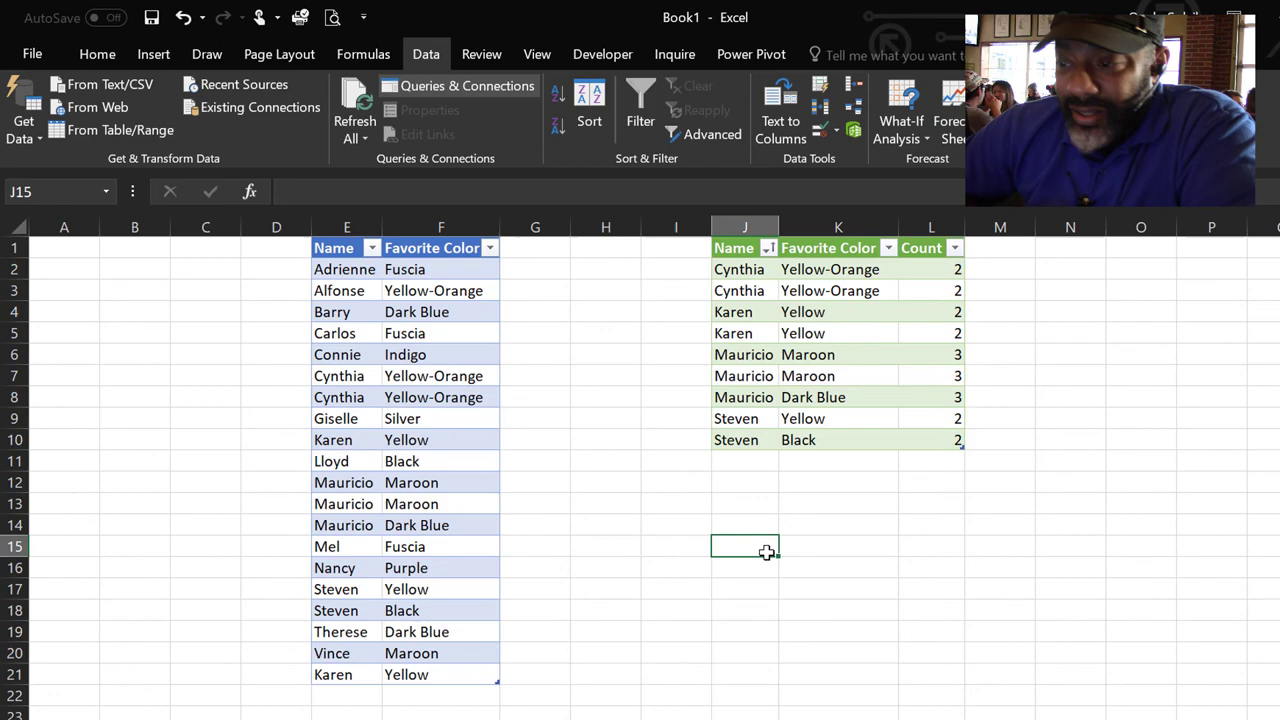